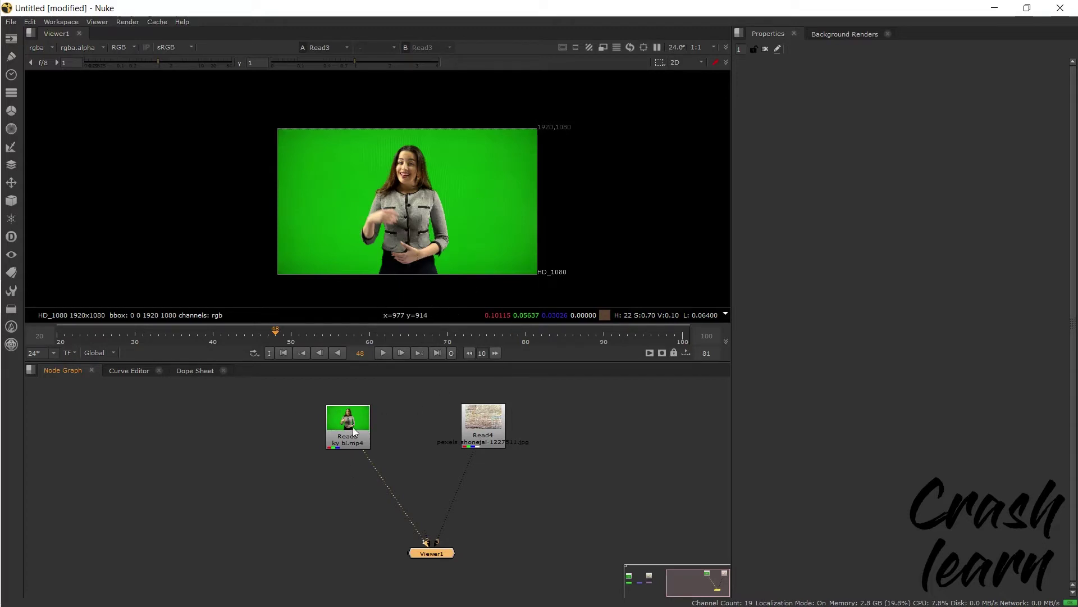
- Display the brick wall image and the green-screen clip in turn in the viewer to compare them
click(486, 419)
key(3)
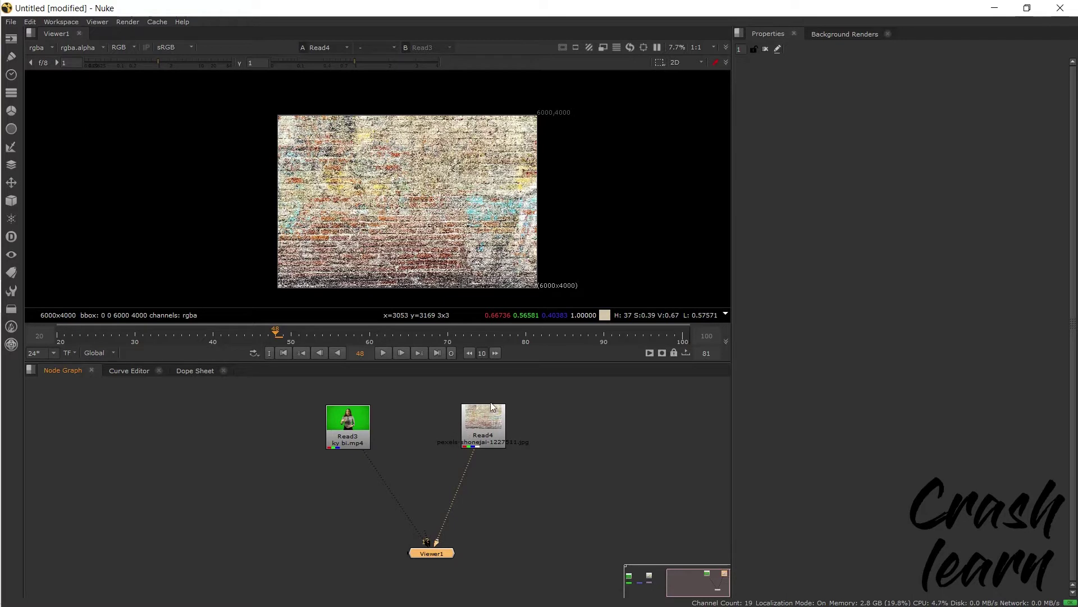
click(357, 434)
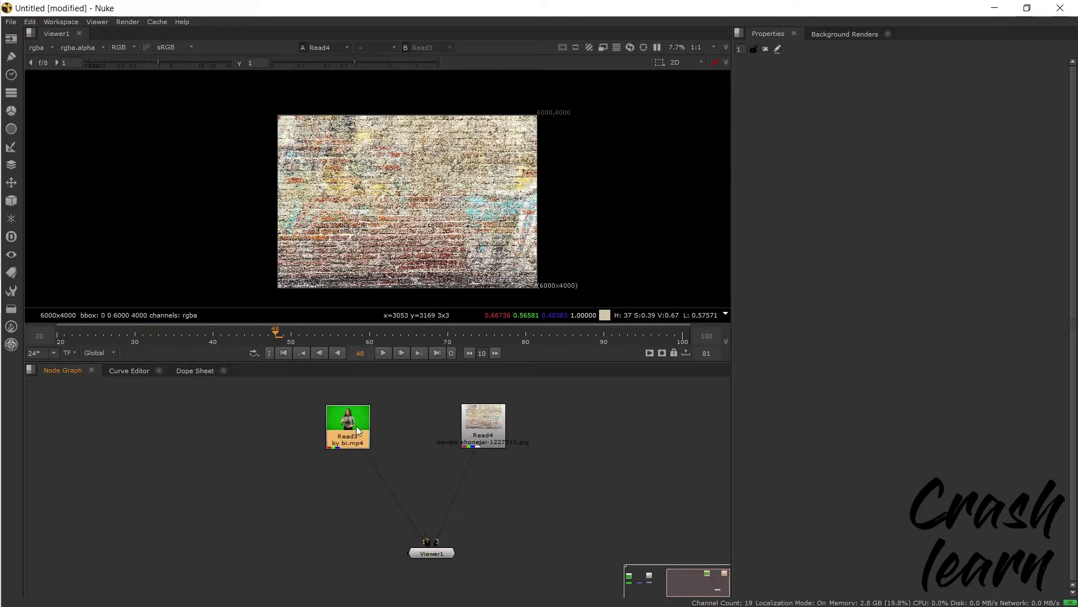
key(1)
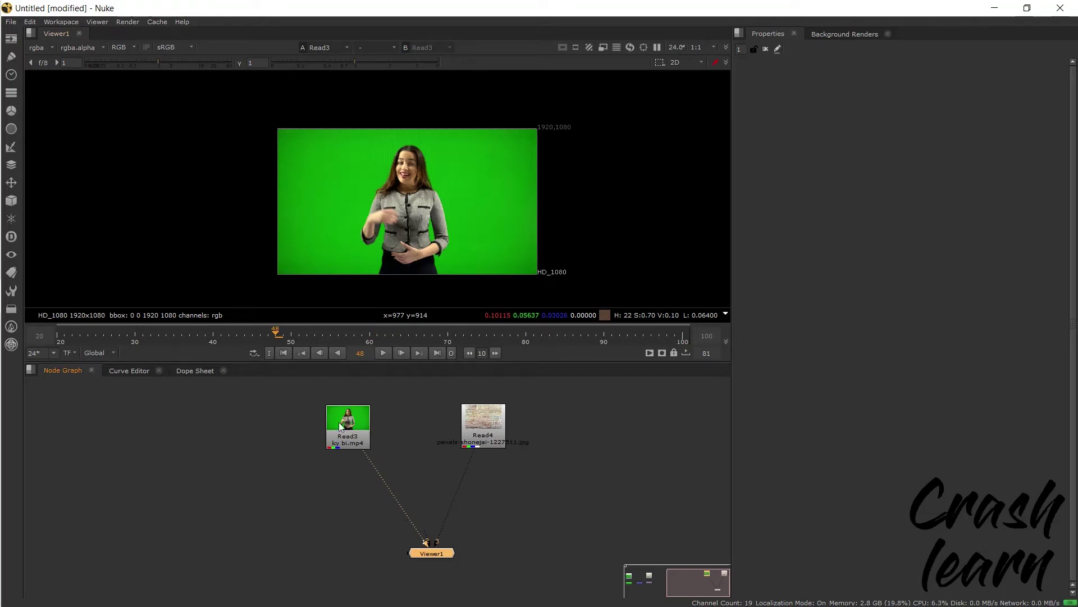
- Open the project settings and display the brick wall image to compare its size with the project format
click(594, 482)
drag(533, 112, 598, 167)
key(s)
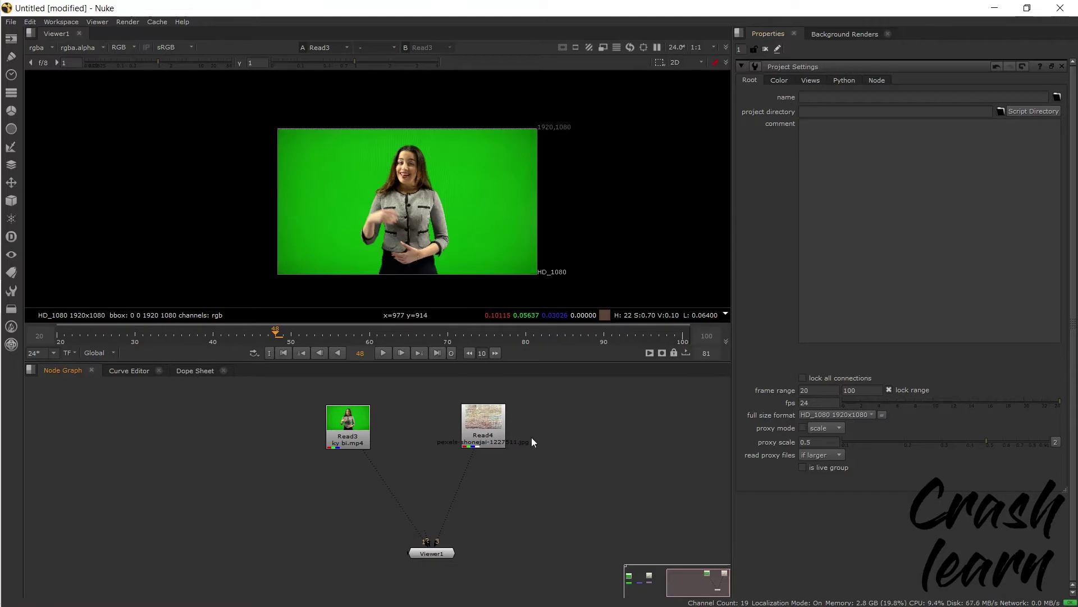
click(482, 432)
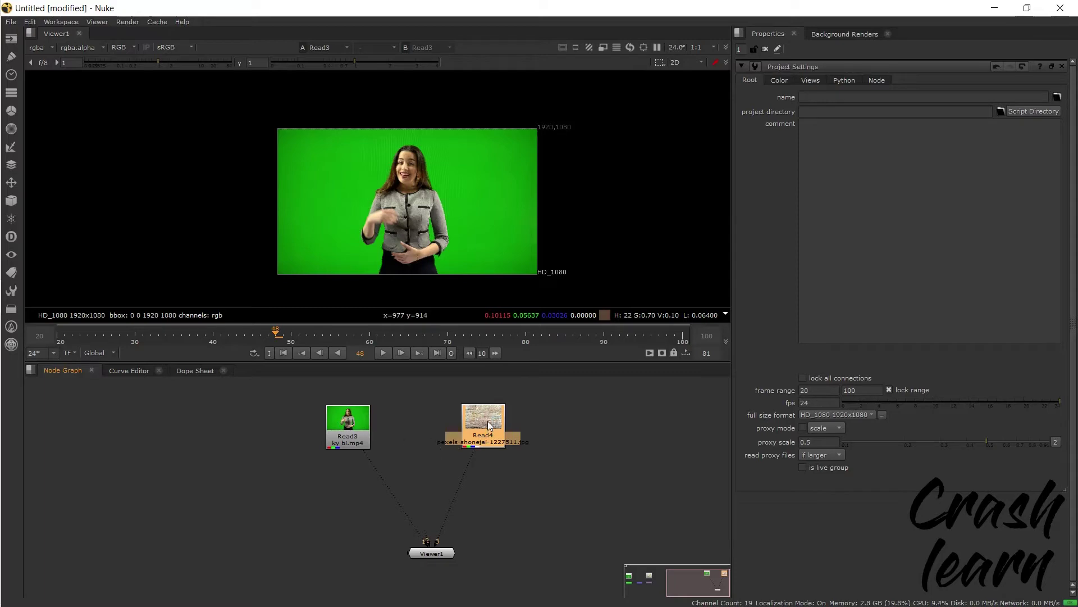
key(1)
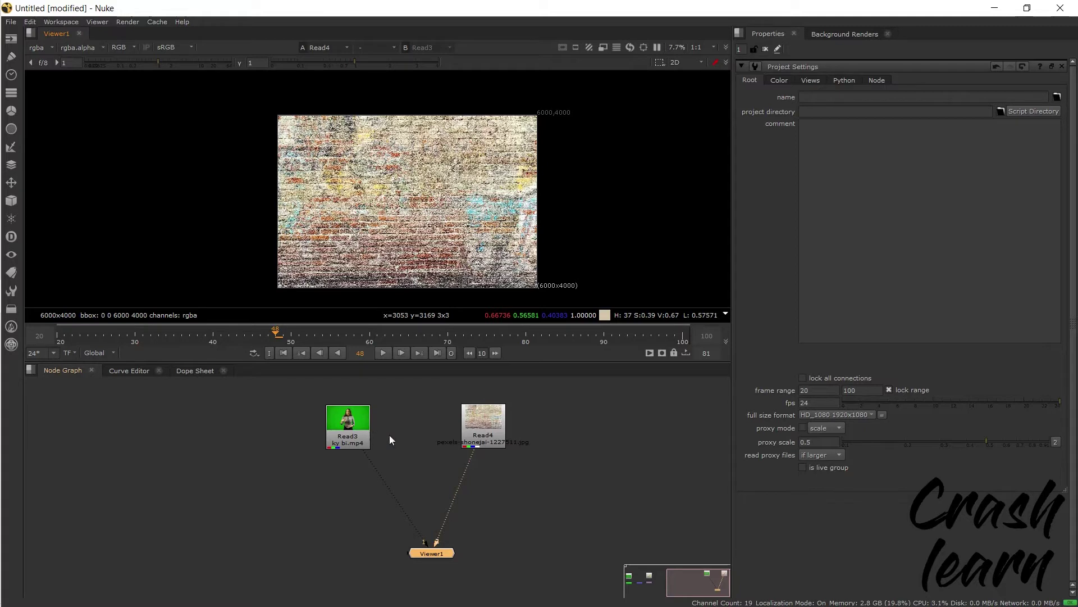
- Add a Reformat node to the brick wall image to fit it to the project format
click(484, 422)
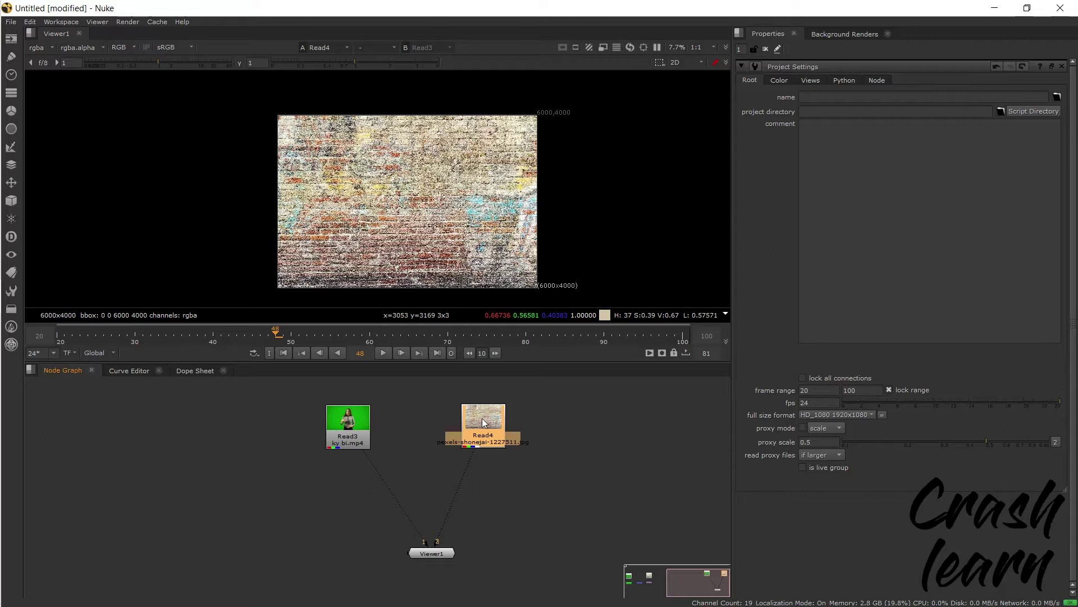
key(Tab)
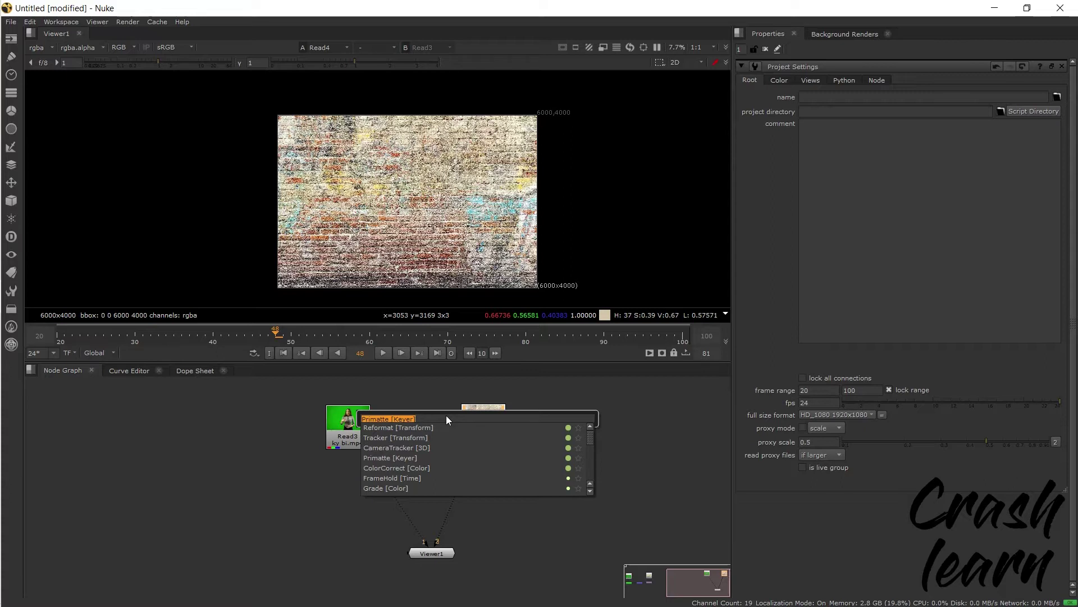
text(ref)
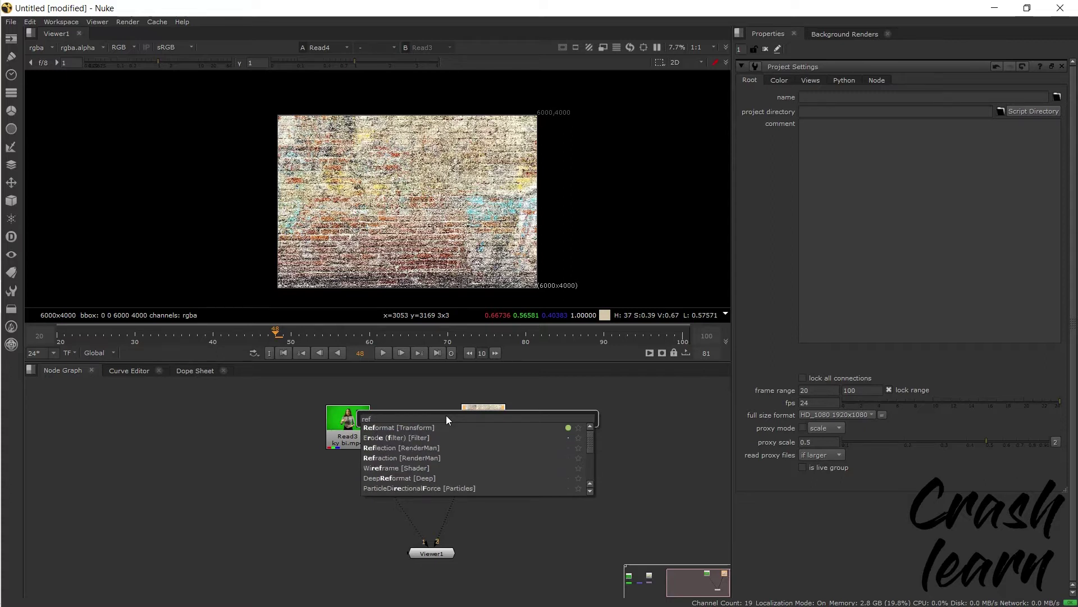
text(o)
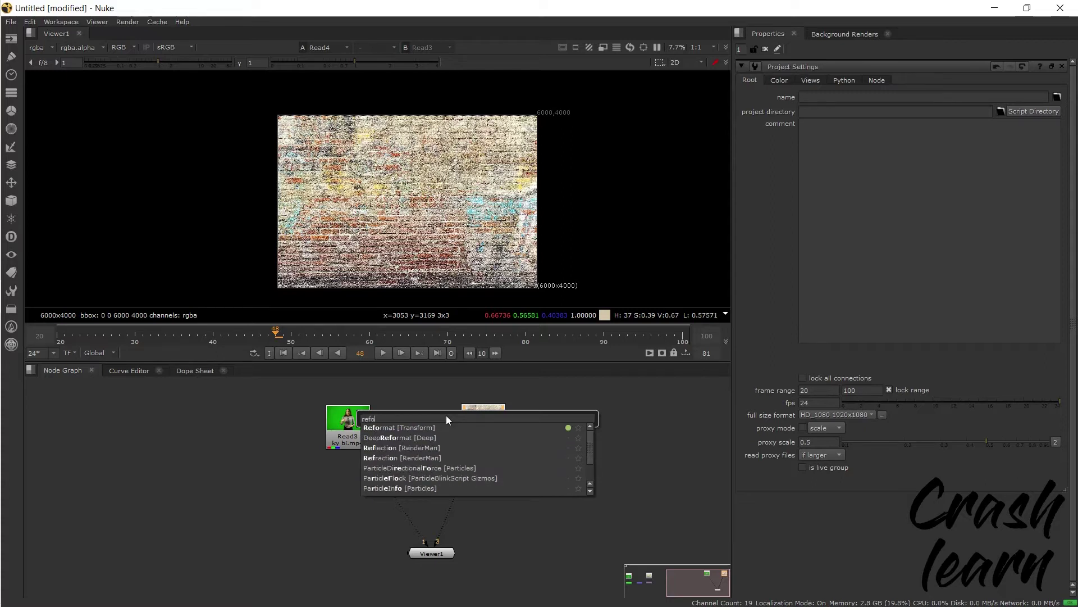
click(399, 427)
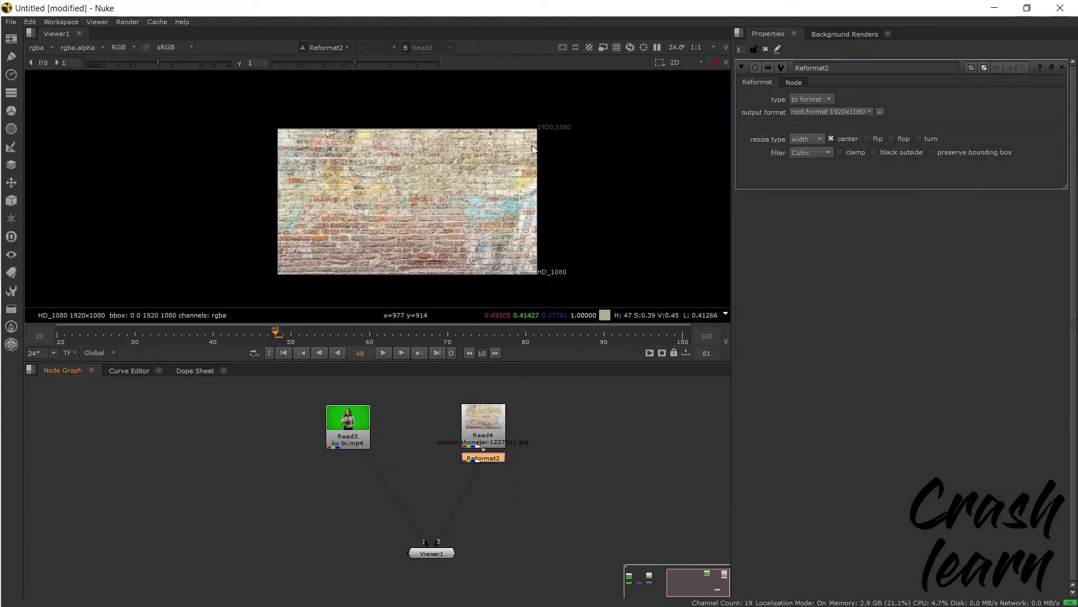
drag(534, 112, 587, 148)
click(354, 423)
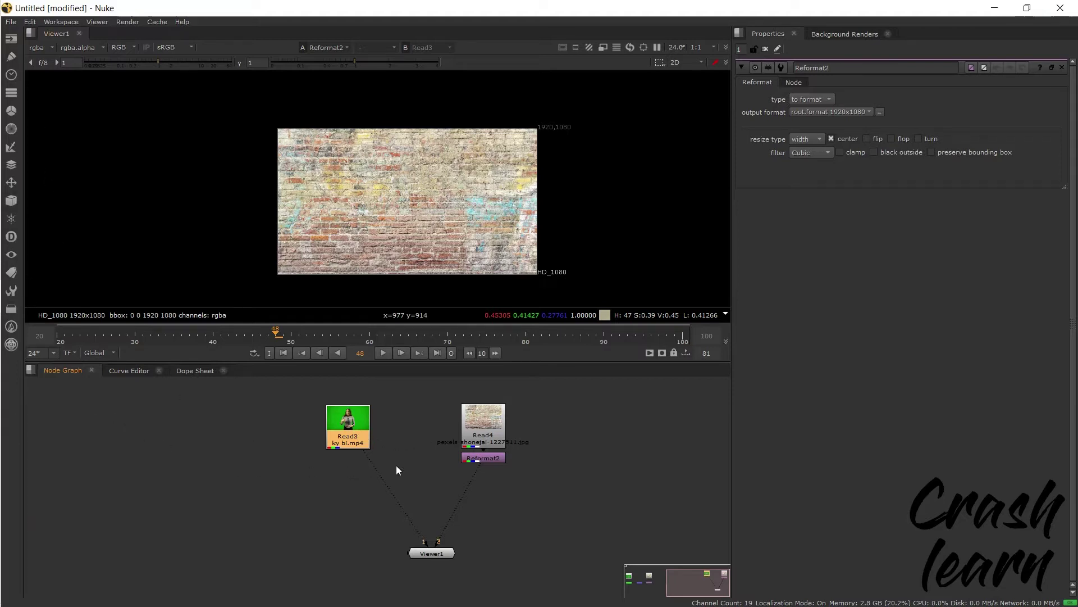
key(Tab)
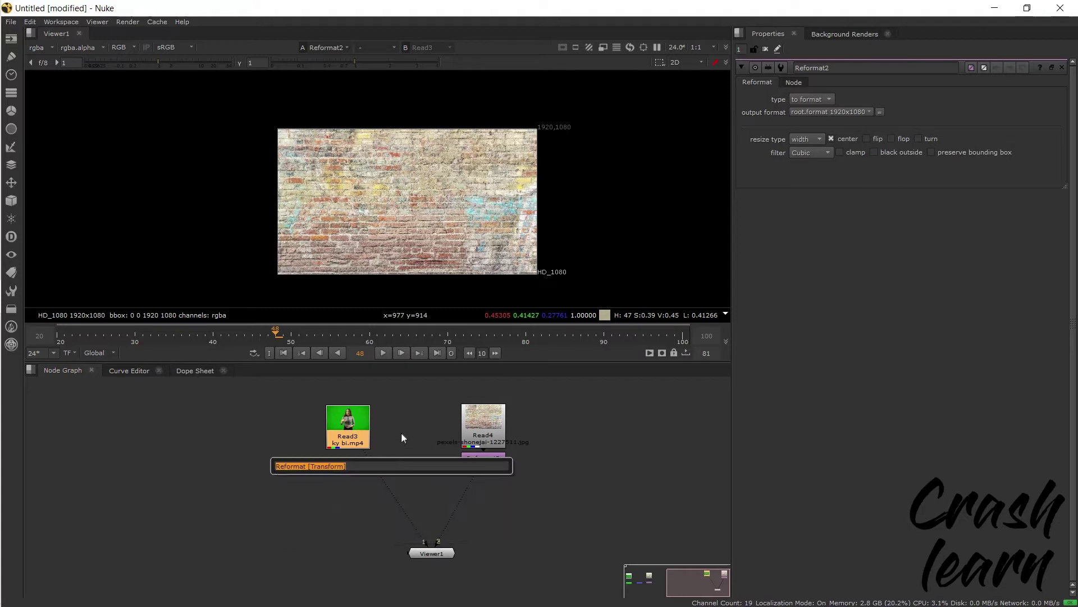
key(Escape)
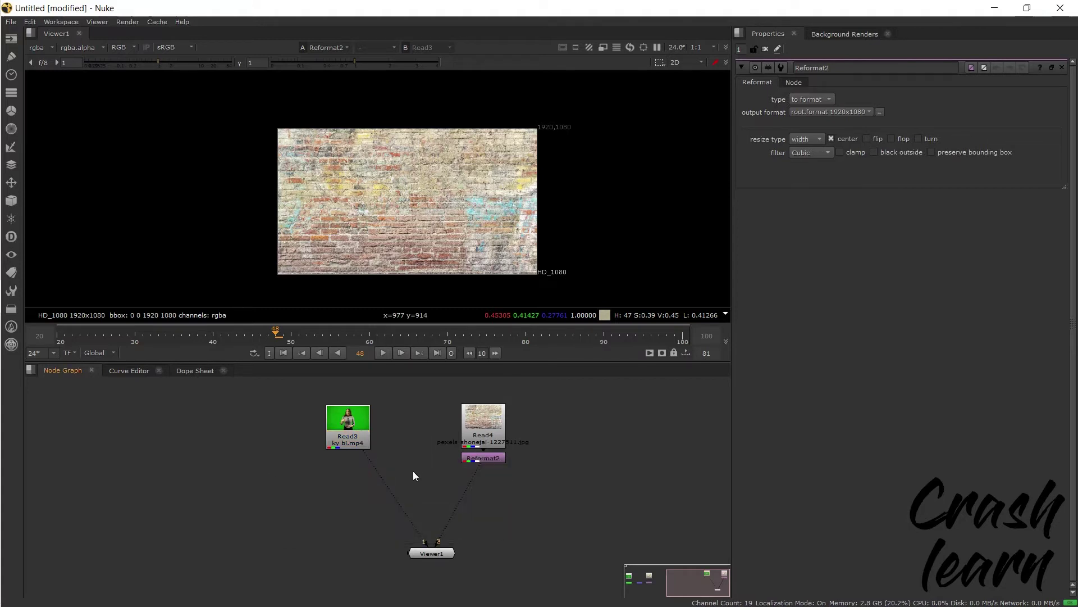
- Add a Merge node, connect input B to the Reformat node and input A to the green-screen clip, and view the result
key(m)
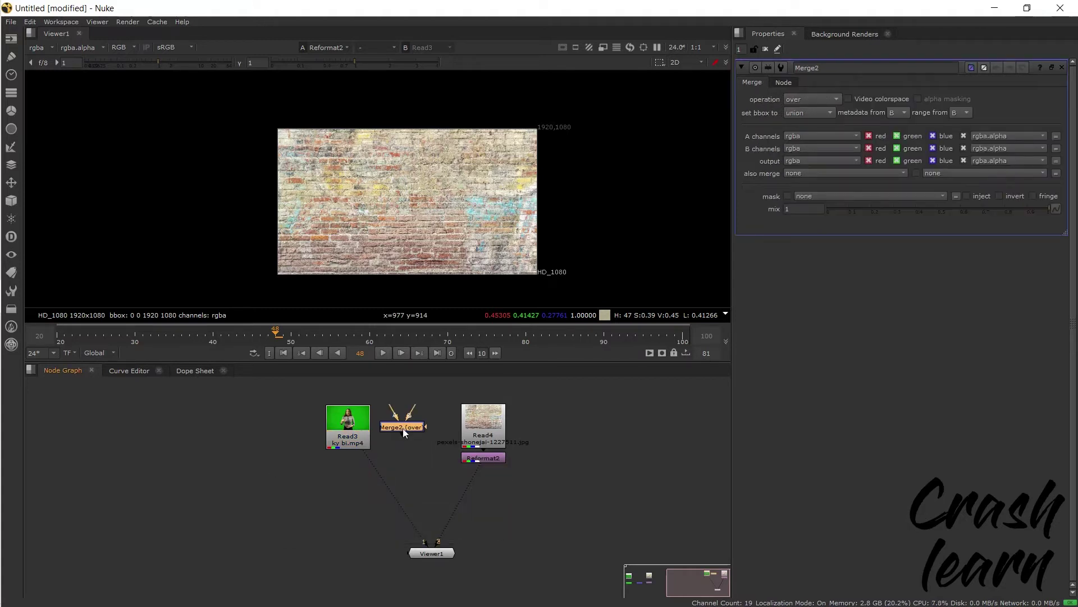
mouse_move(403, 428)
mouse_down()
mouse_move(426, 495)
mouse_move(408, 429)
mouse_move(402, 452)
mouse_move(401, 443)
mouse_up()
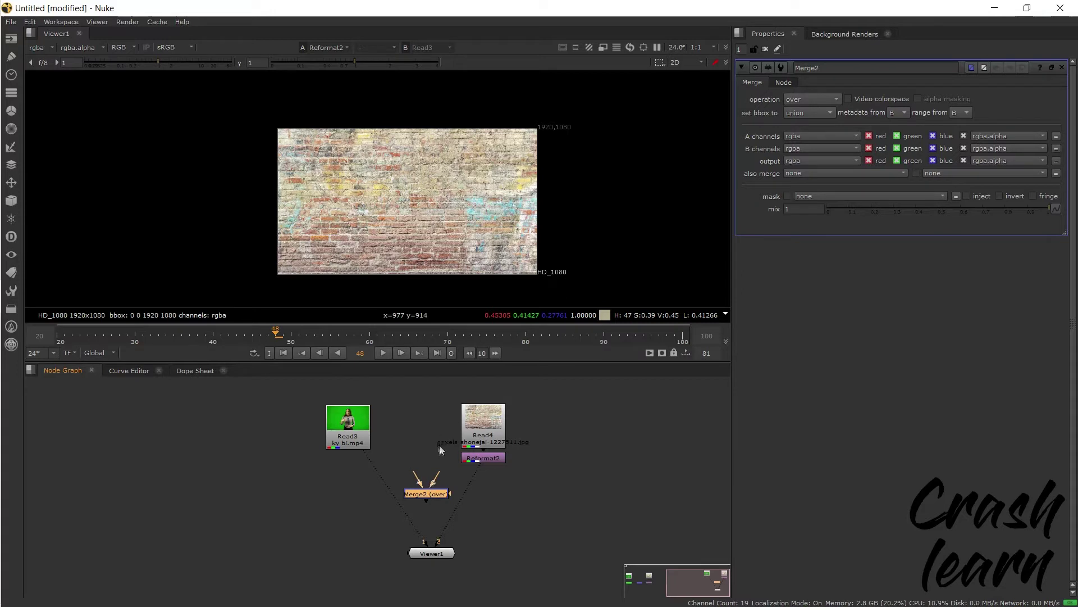
drag(436, 479, 392, 476)
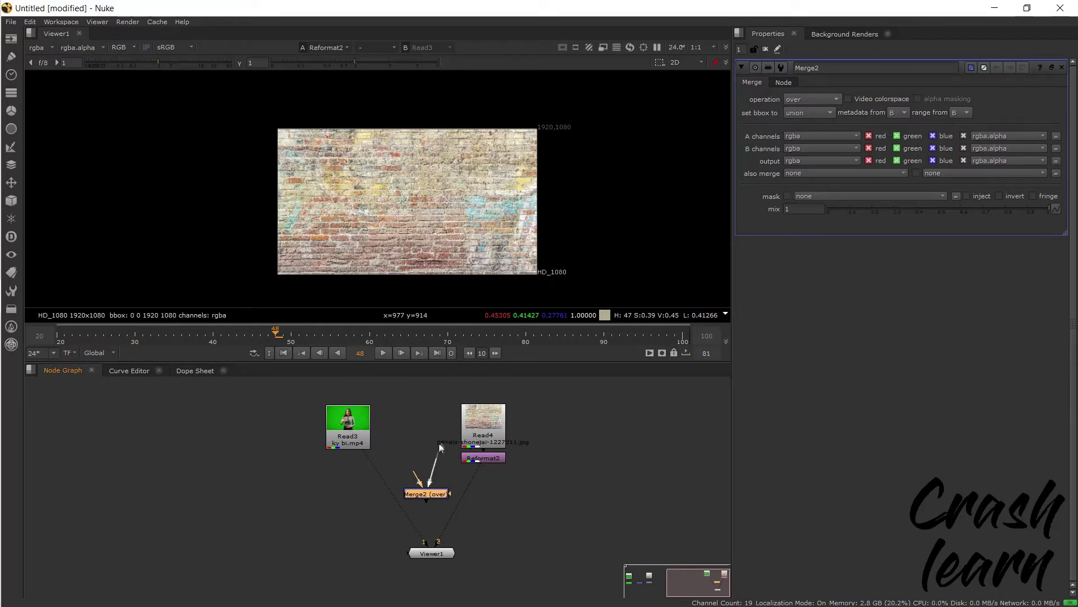
drag(463, 470, 486, 458)
drag(417, 478, 348, 440)
key(1)
click(427, 539)
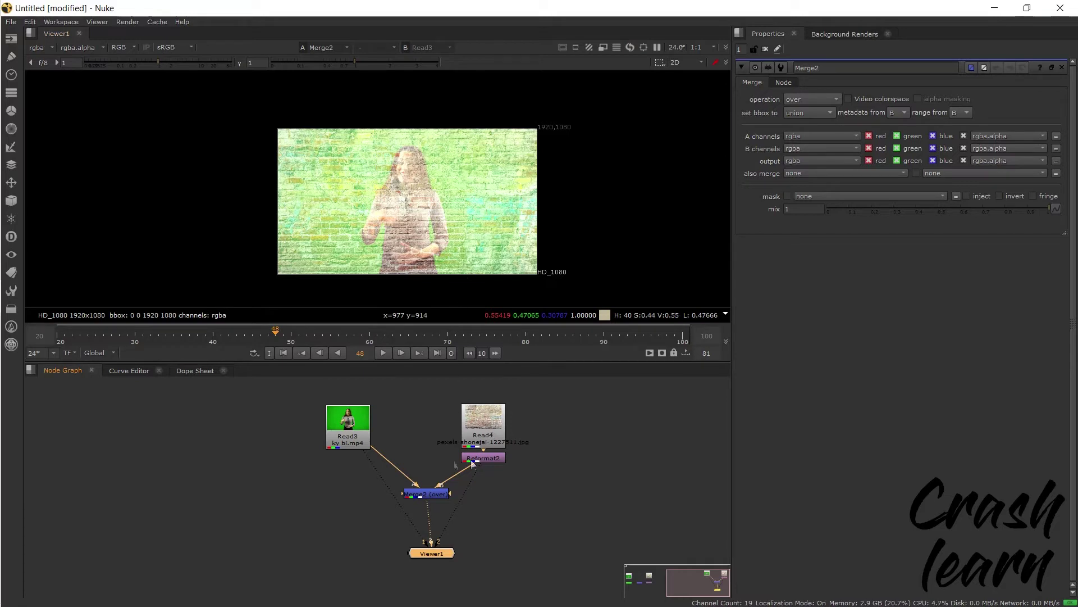
- Insert a Primatte keyer between the green-screen clip and the Merge node, spaced slightly below the clip
double_click(478, 423)
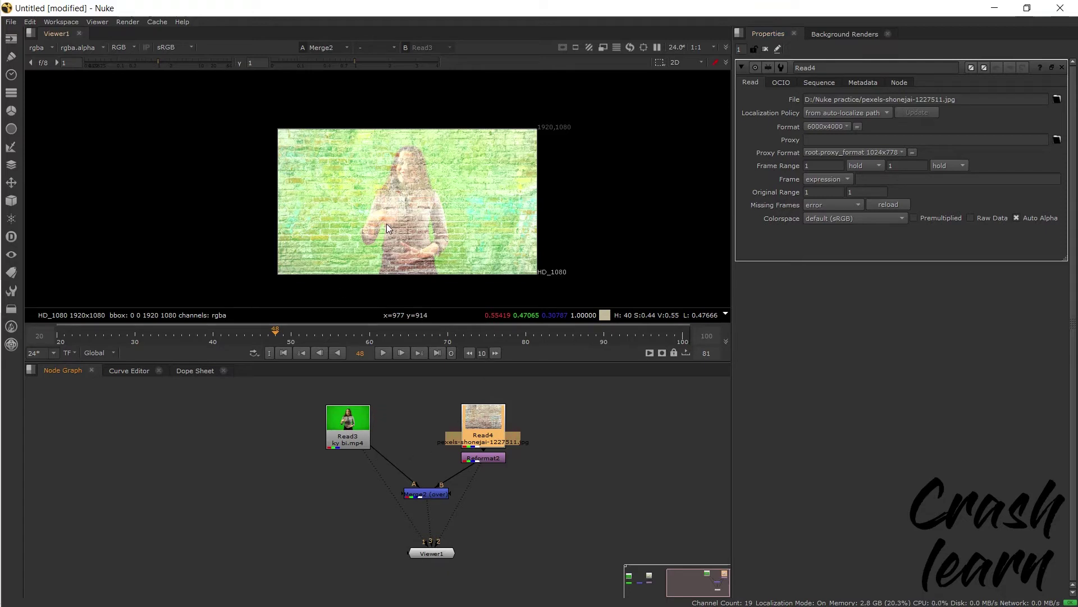
double_click(353, 424)
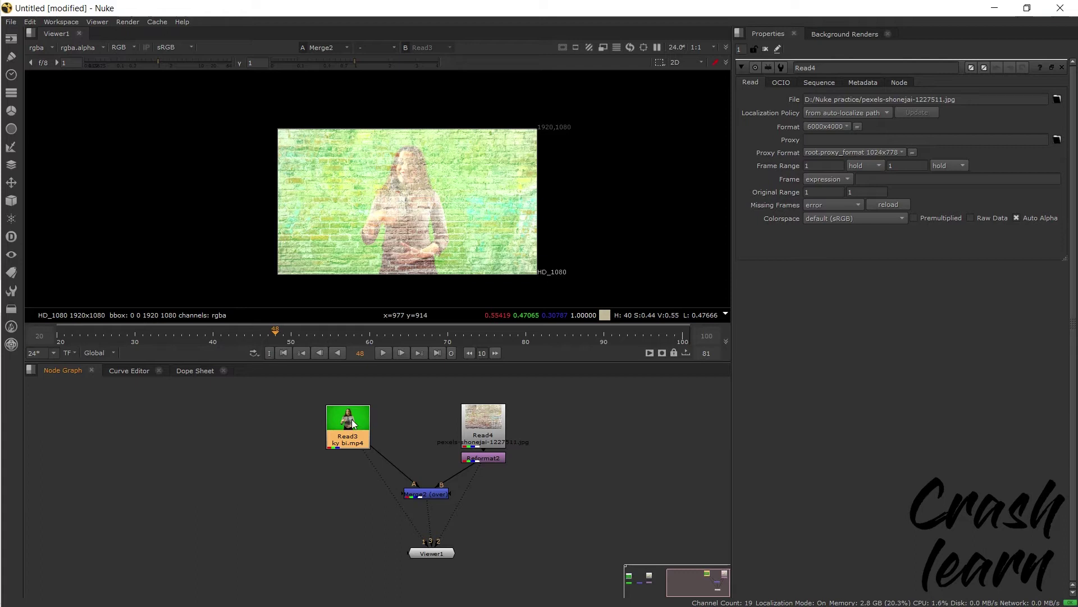
key(Tab)
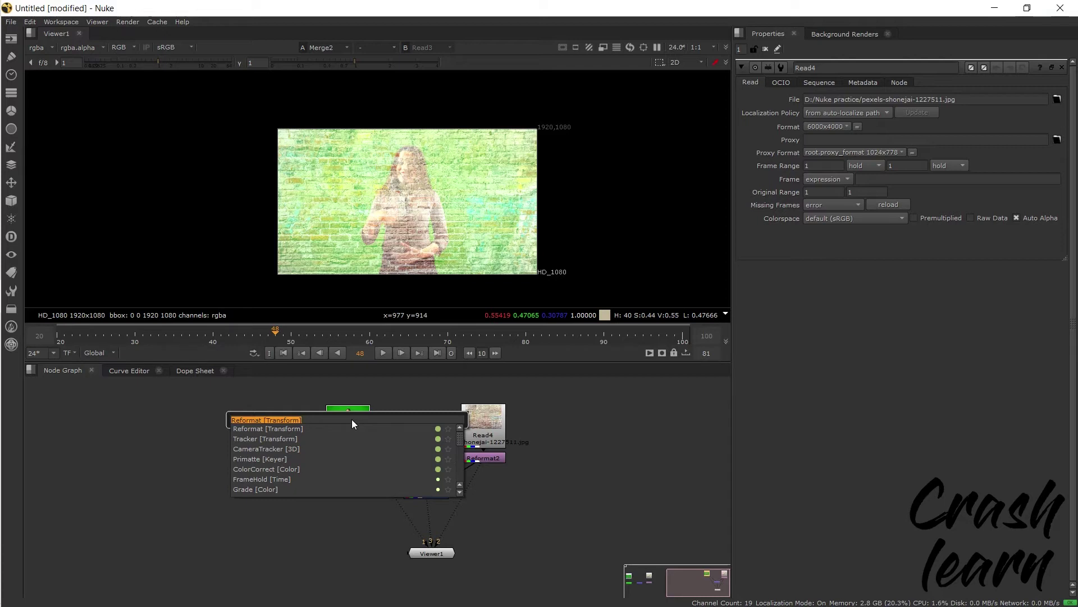
text(p)
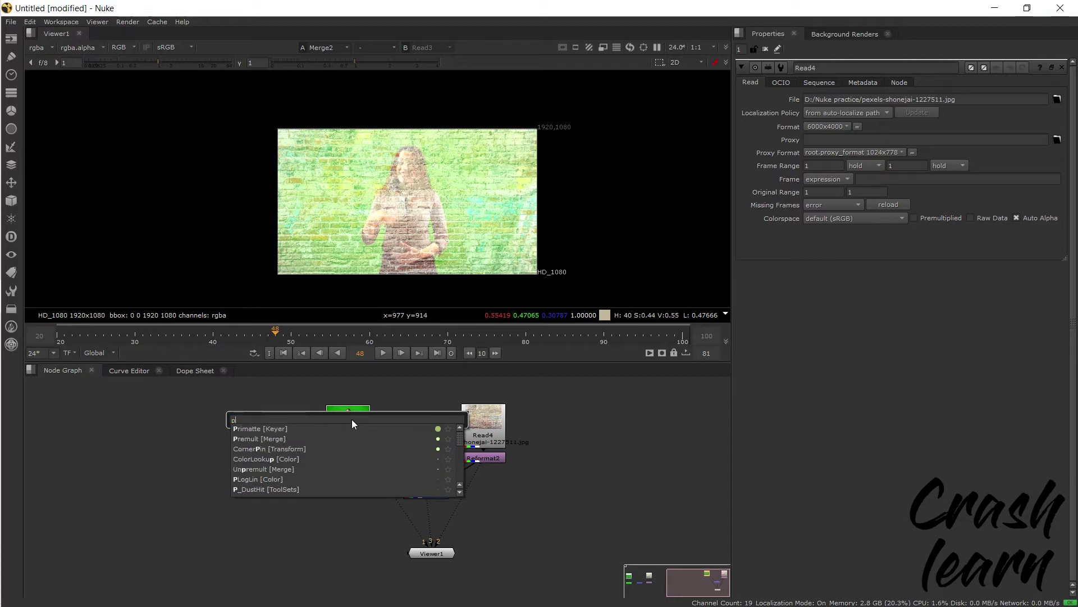
text(rima)
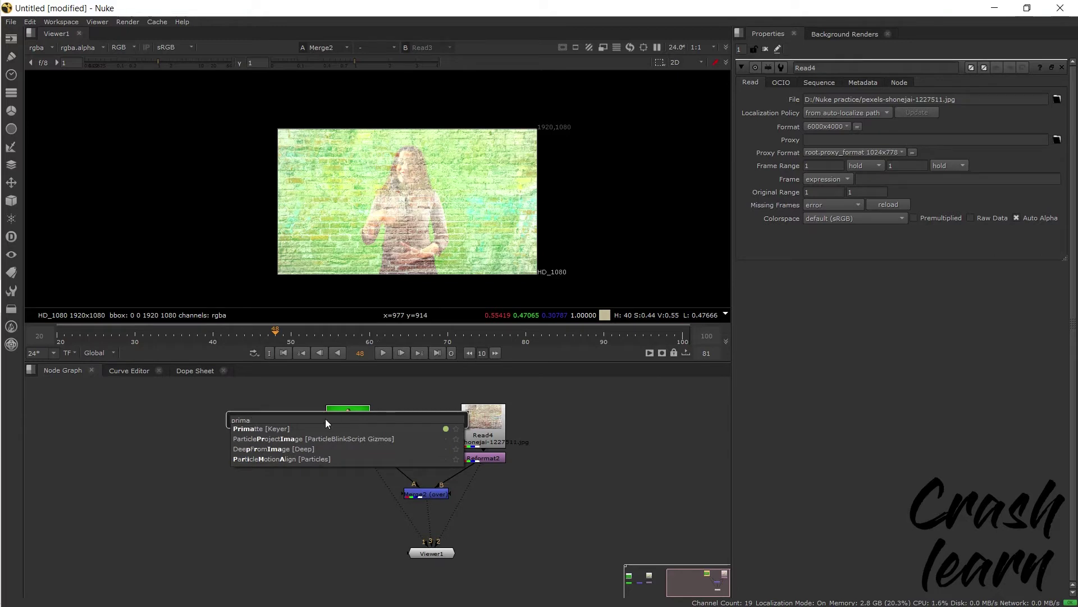
key(Return)
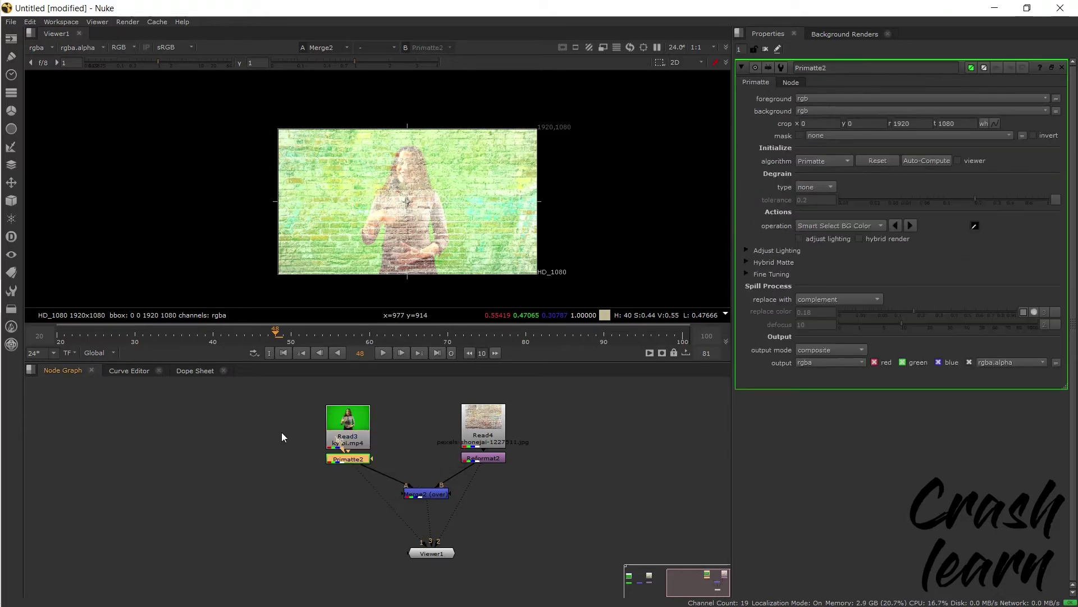
drag(356, 458, 355, 471)
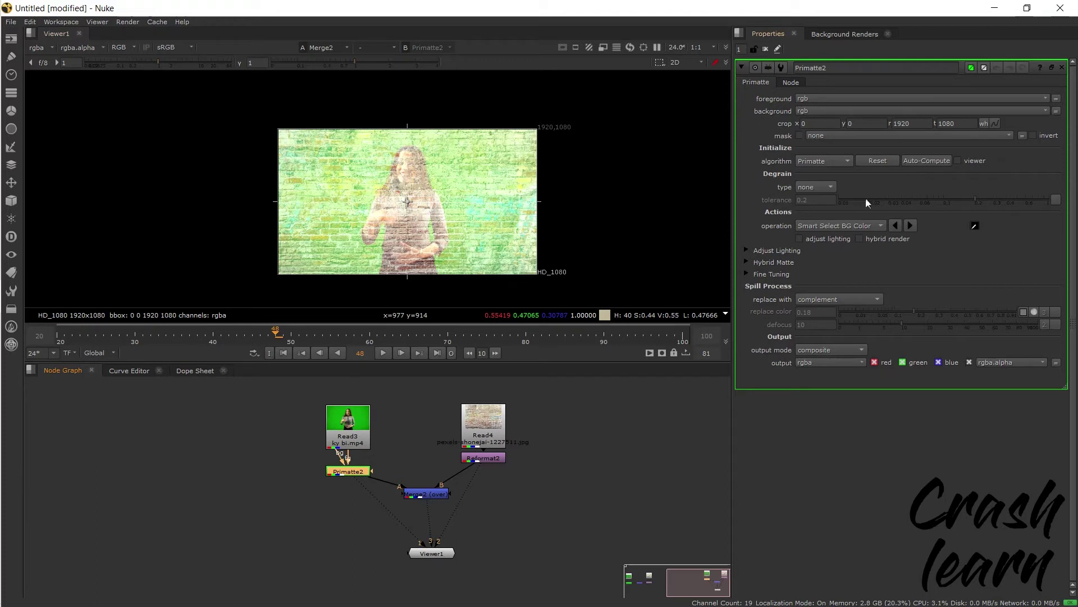
- Auto-compute the Primatte key and display the keyer's output in the viewer
click(929, 160)
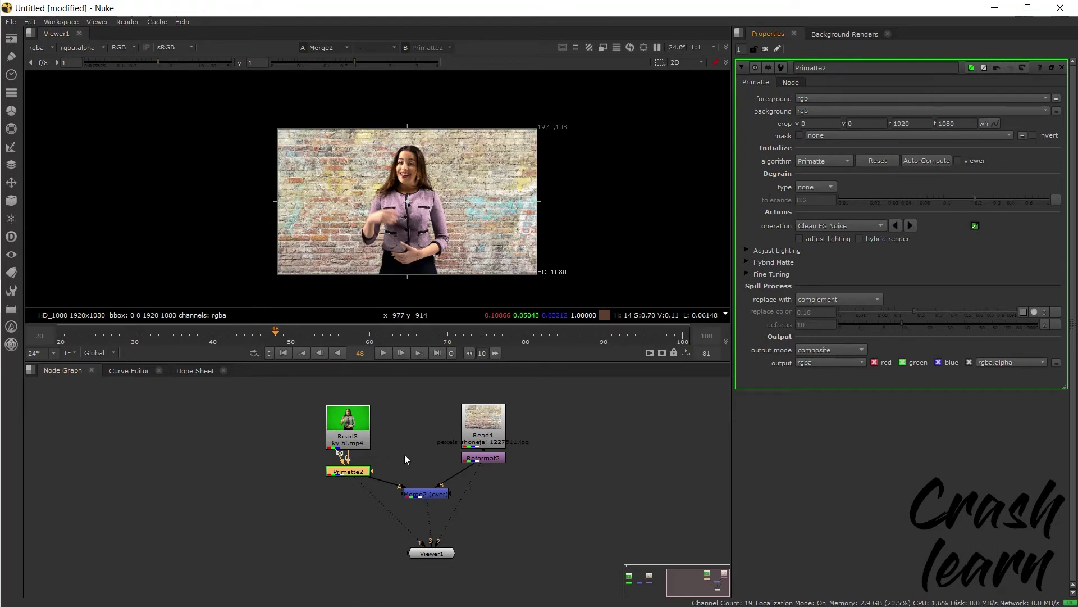
key(1)
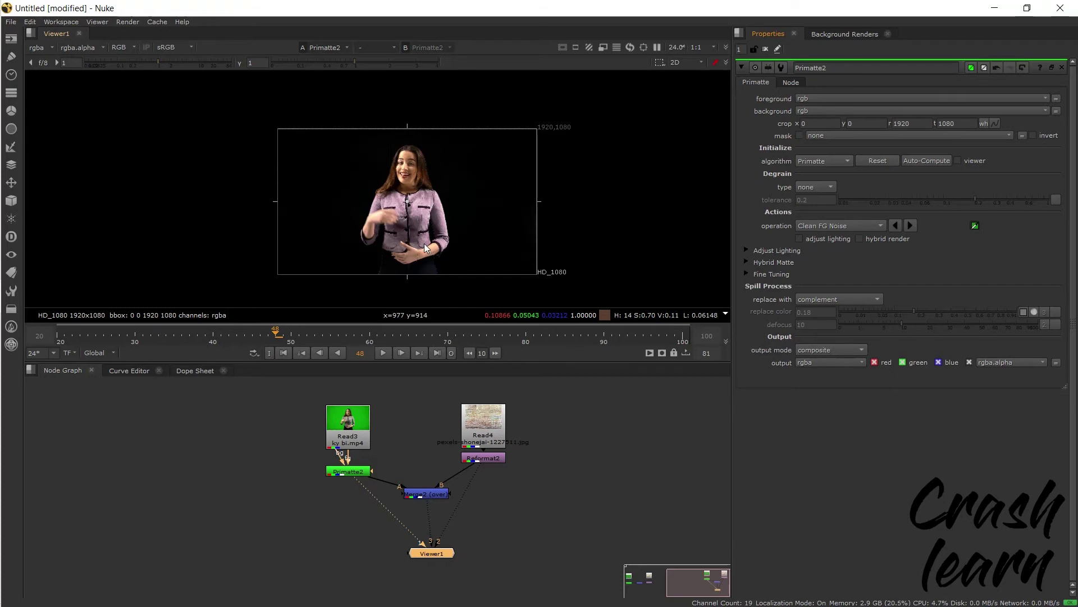
- Compare the original green-screen clip with the Primatte output in the viewer, examining the color of the woman's jacket
click(357, 437)
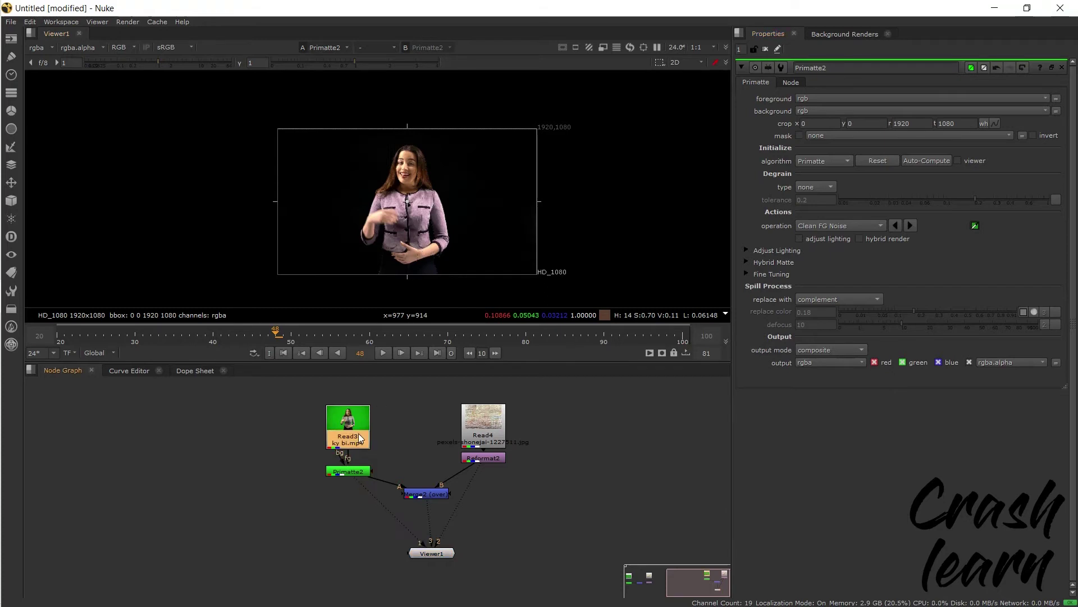
key(1)
scroll(361, 437, up, 4)
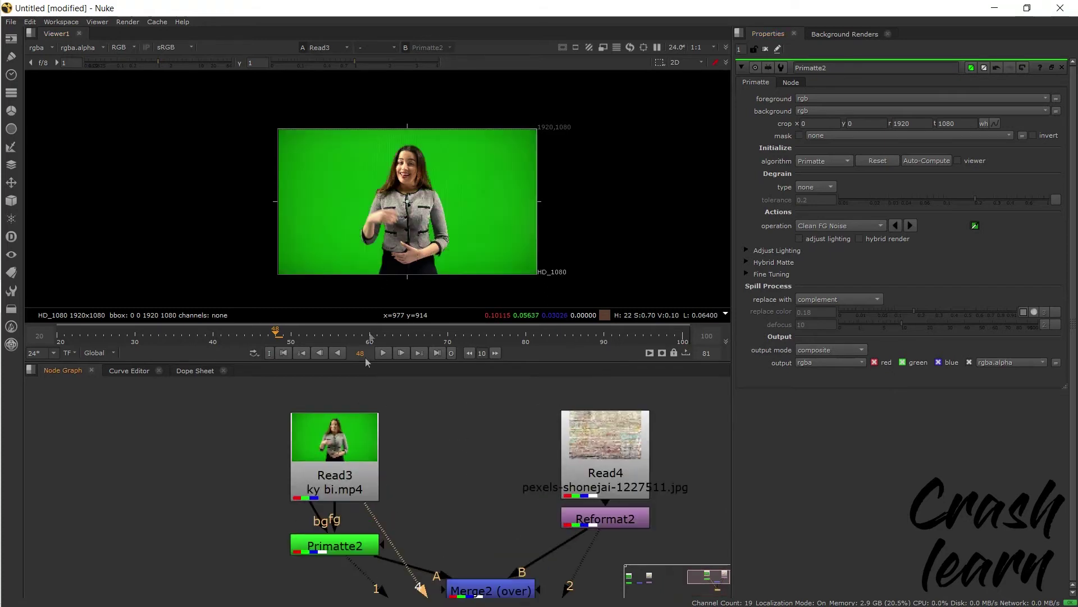
scroll(409, 238, up, 4)
scroll(434, 204, down, 4)
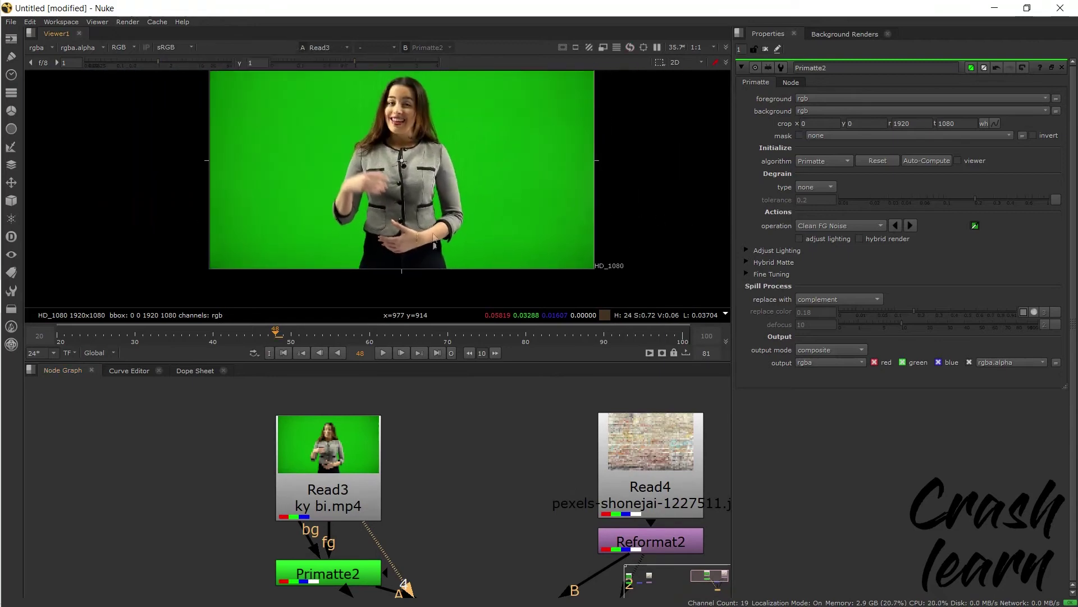
key(2)
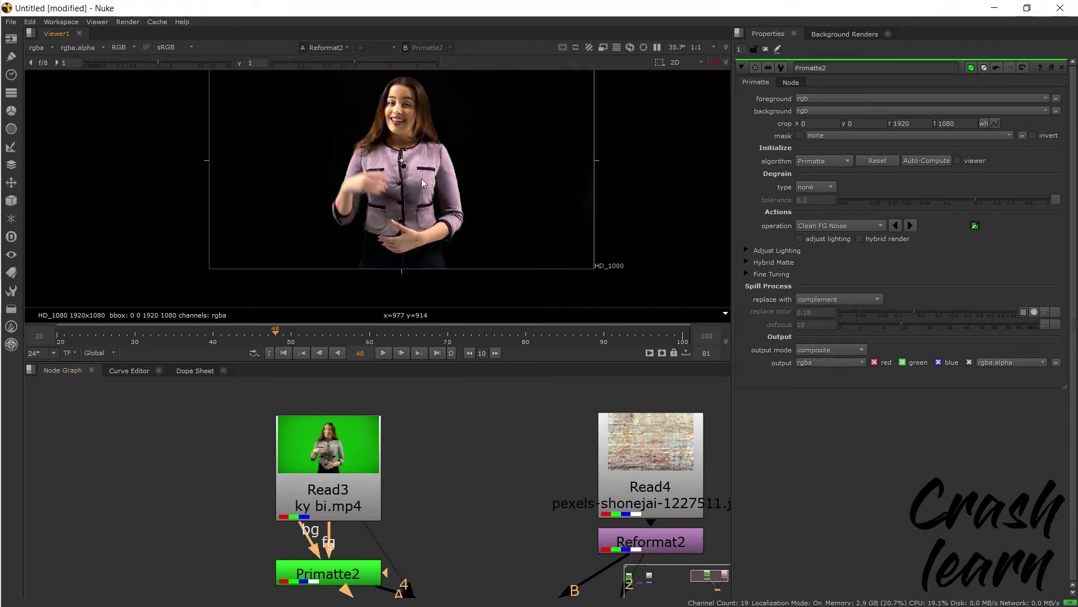
key(1)
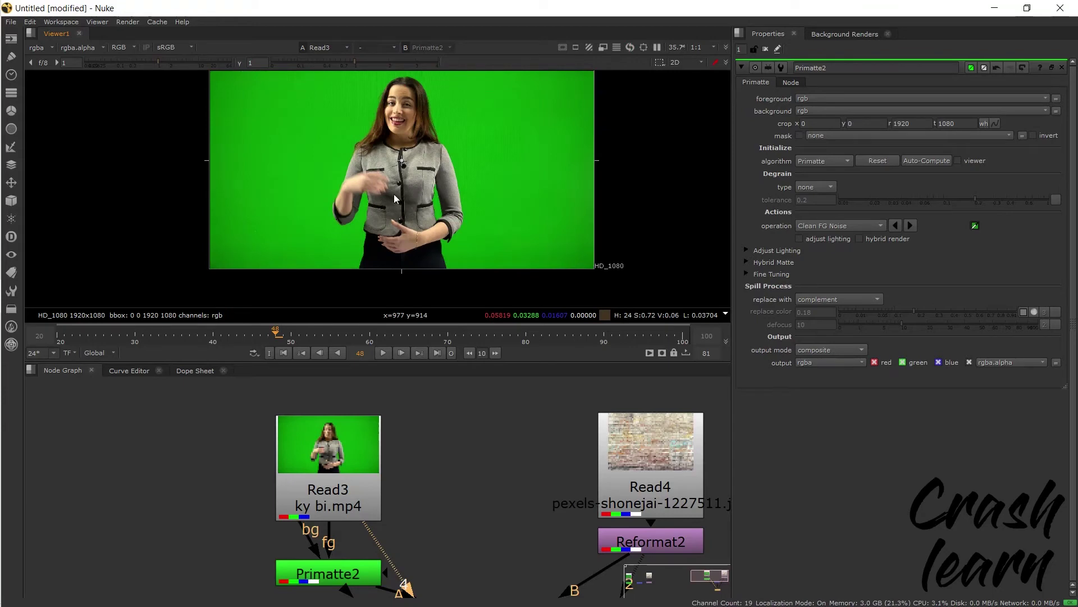
key(1)
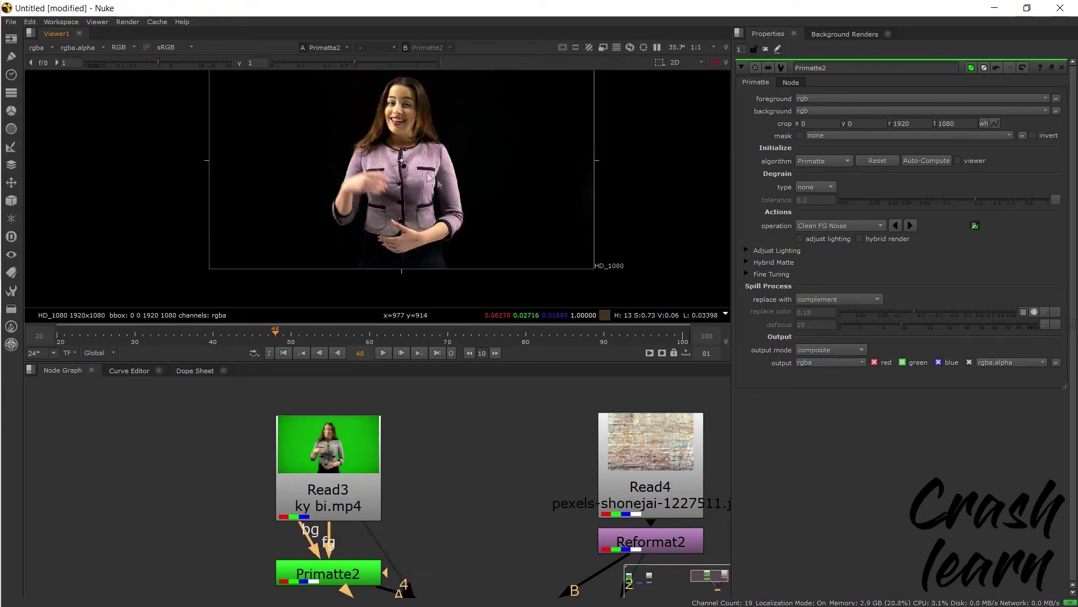
scroll(391, 190, down, 3)
scroll(391, 189, up, 1)
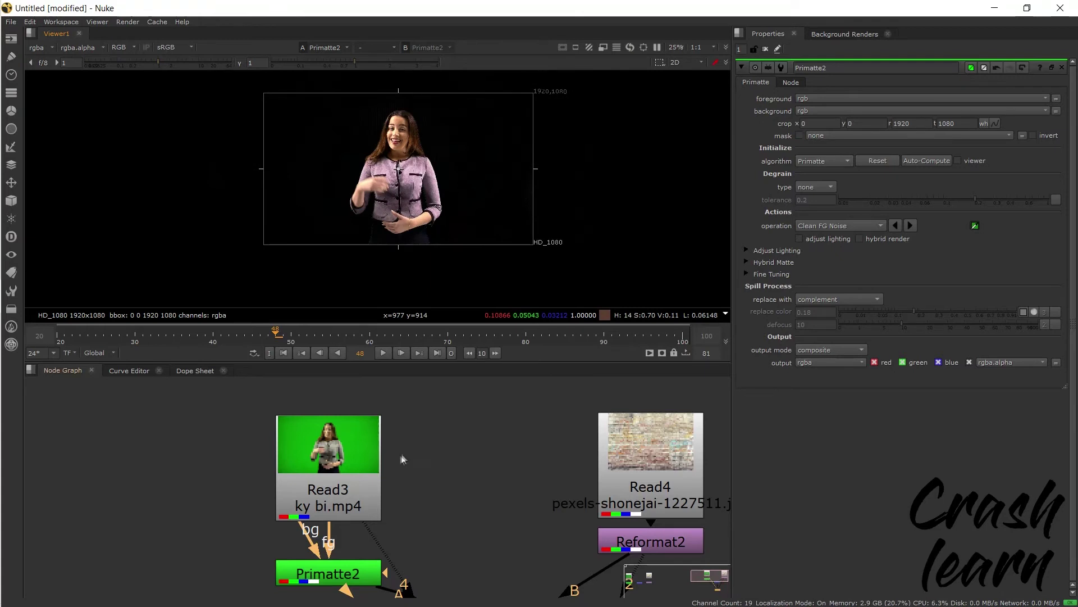
scroll(400, 460, down, 3)
middle_drag(427, 469, 419, 441)
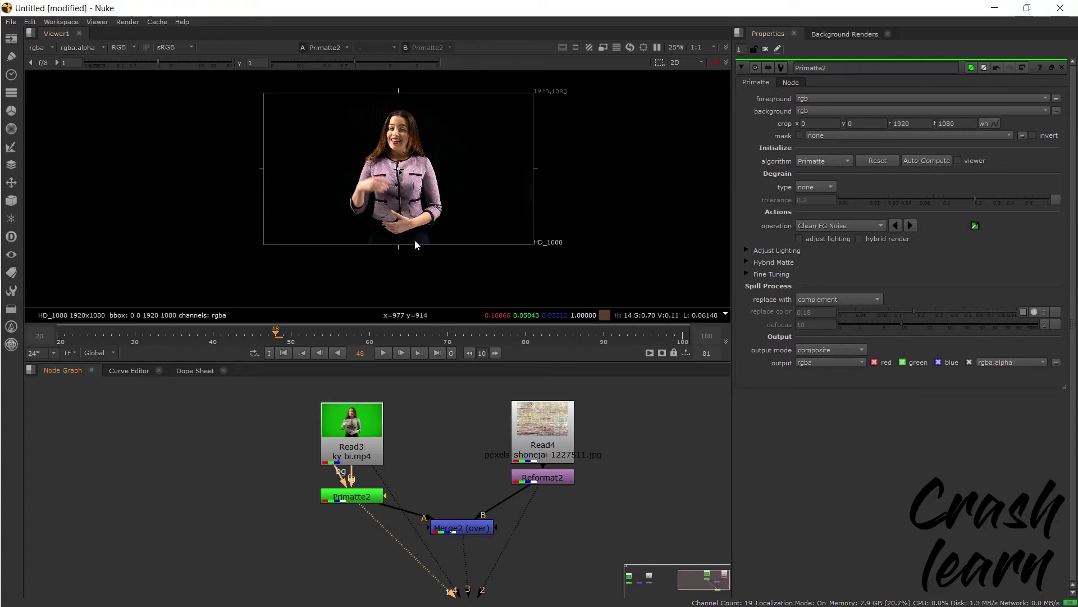
- Enable adjust lighting on the Primatte keyer and compare its output with the original green-screen clip in the viewer
click(348, 497)
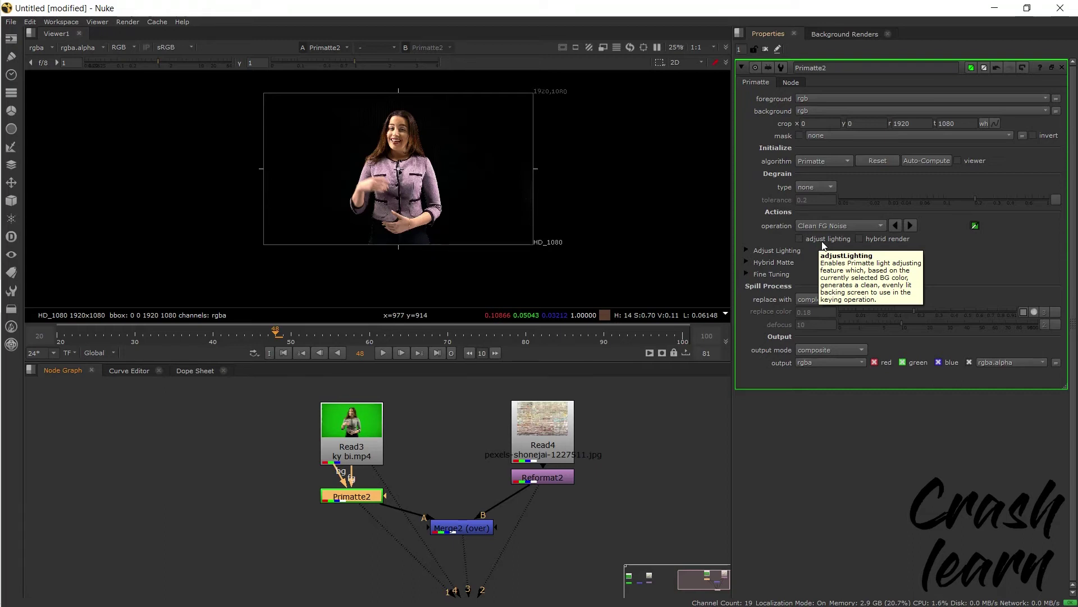
click(822, 240)
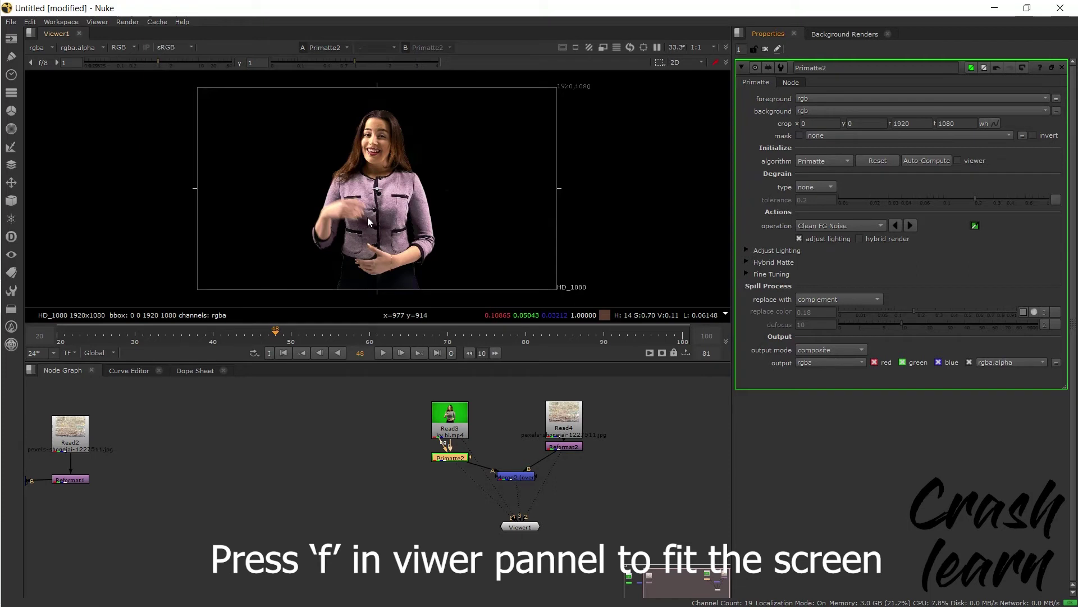
key(4)
key(1)
key(4)
key(1)
key(4)
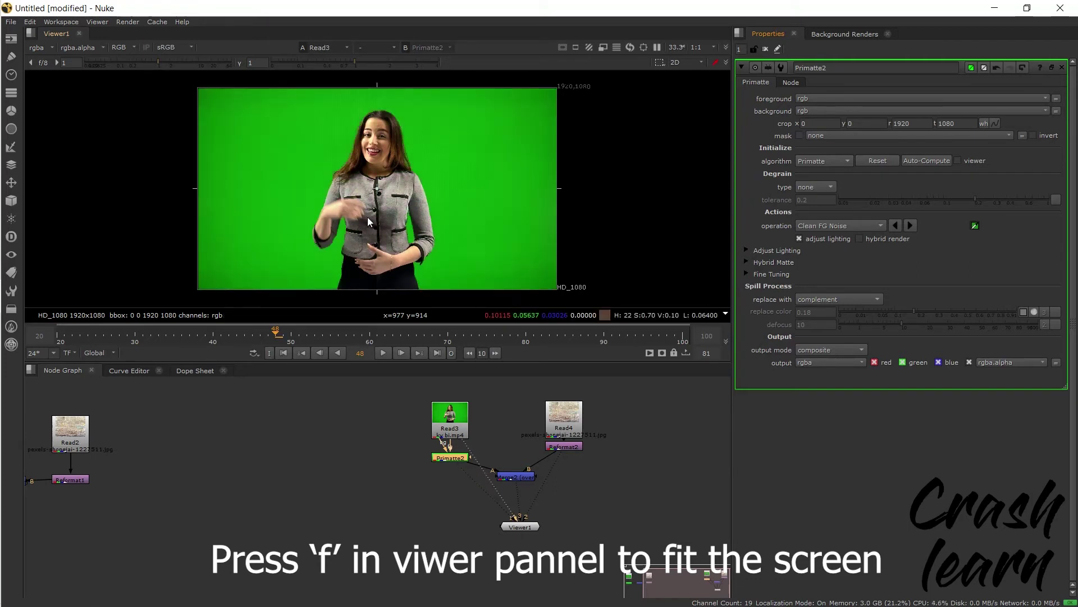
key(1)
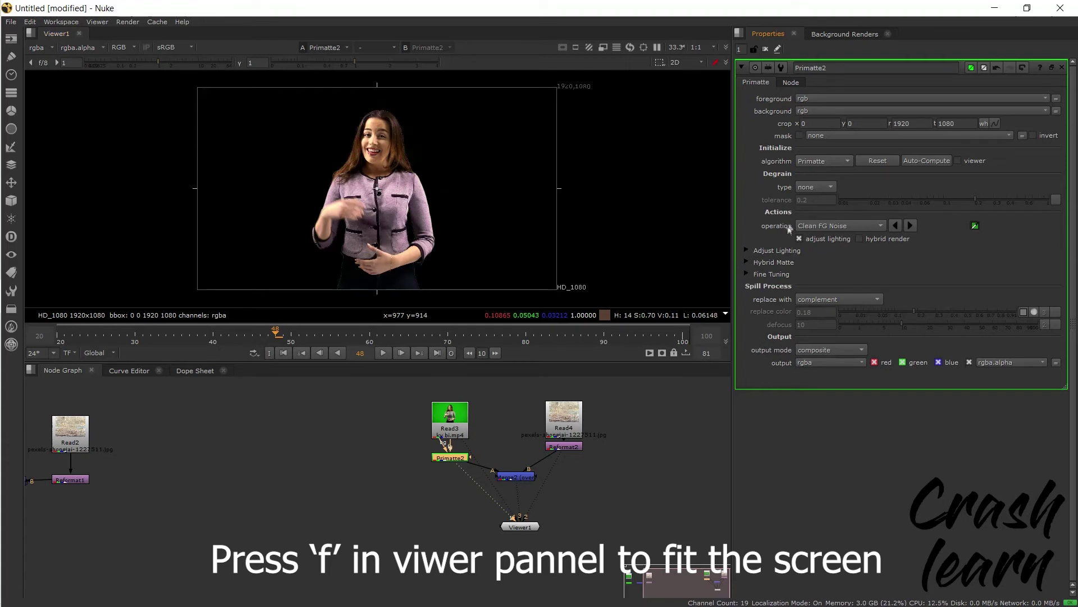
- Keep the Primatte operation at Clean FG Noise and sample the purple-tinted jacket in the keyed image
click(852, 226)
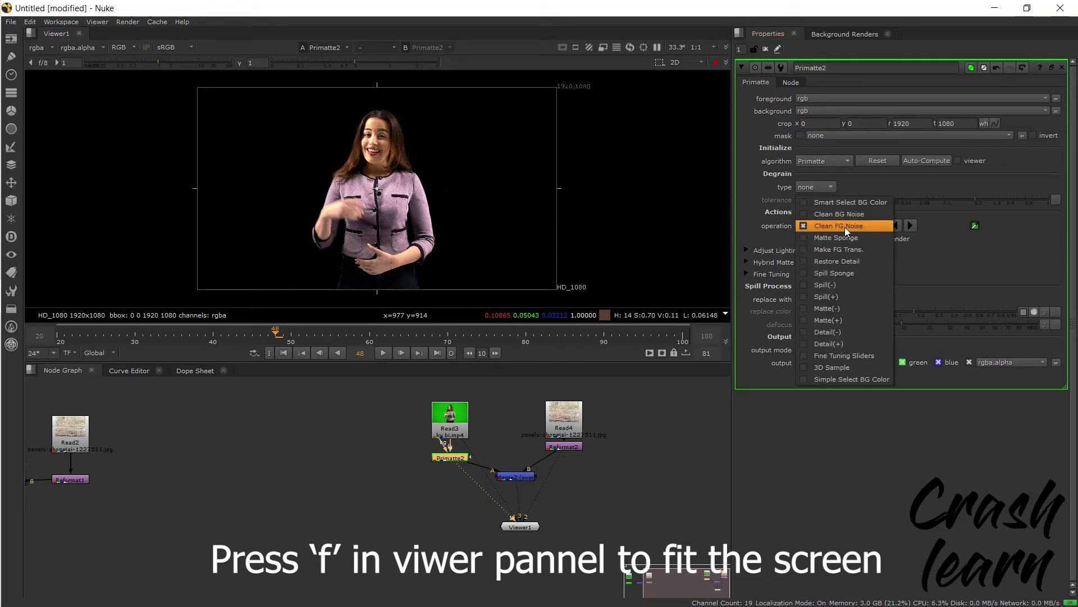
click(846, 227)
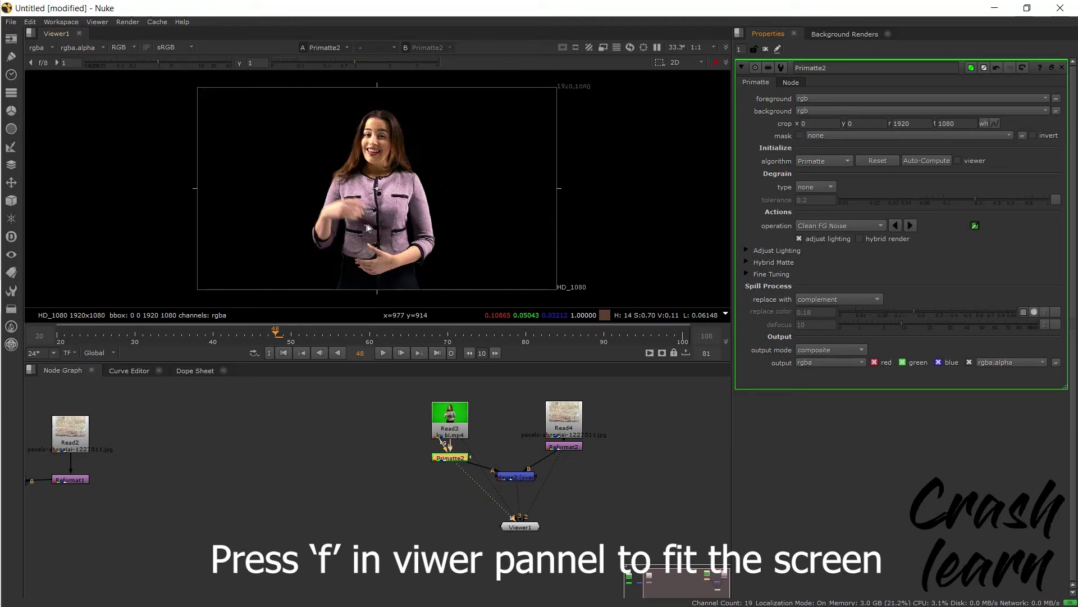
scroll(386, 201, up, 1)
scroll(385, 201, up, 5)
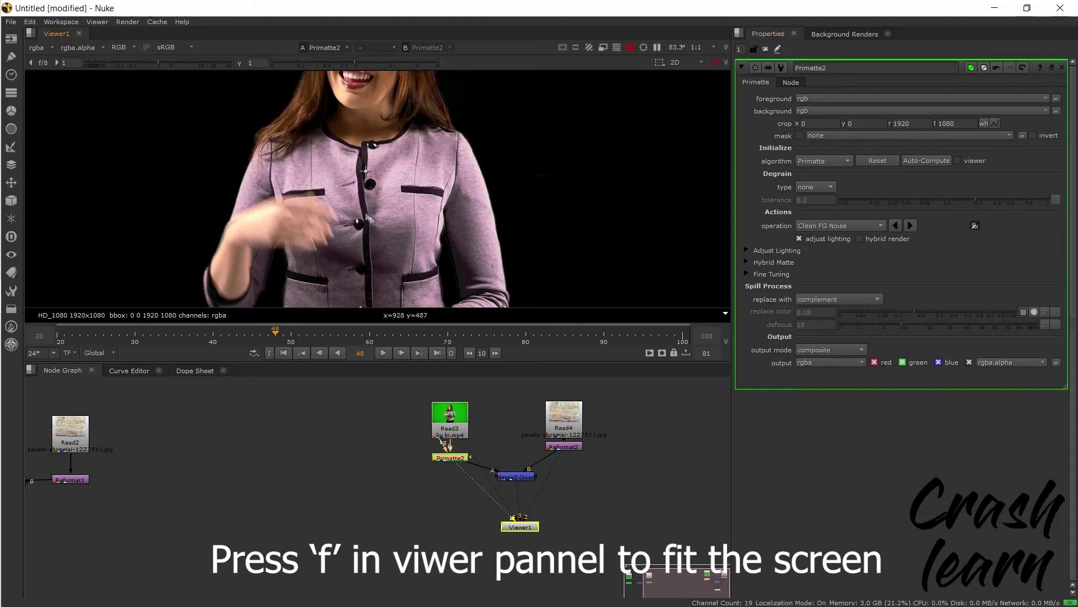
ctrl+click(393, 238)
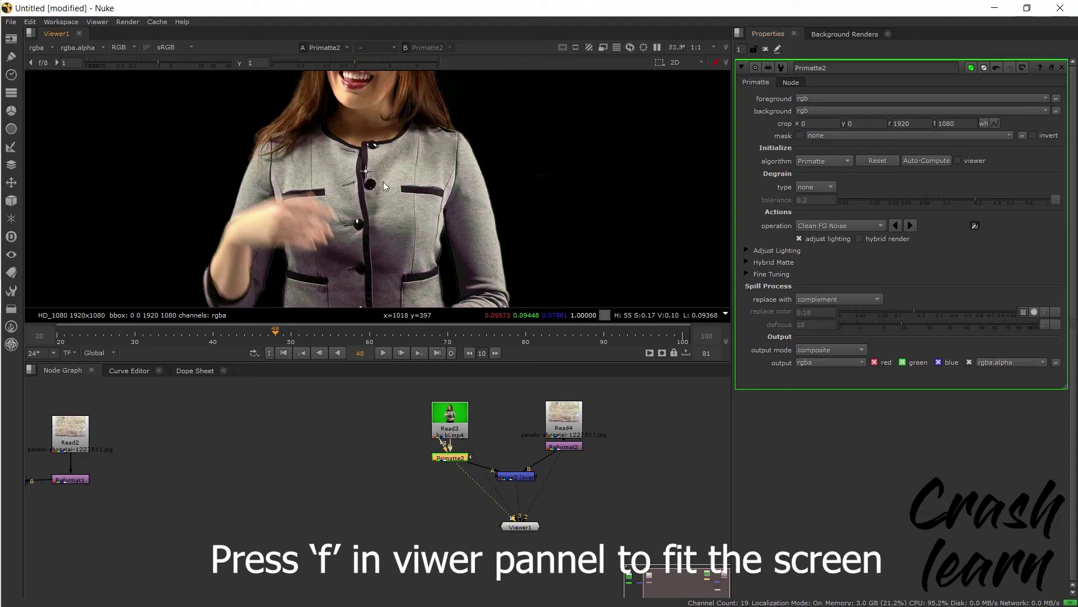
- Examine the woman's jacket, arm edges and hair in the keyed result at frame 44
key(f)
scroll(375, 255, up, 4)
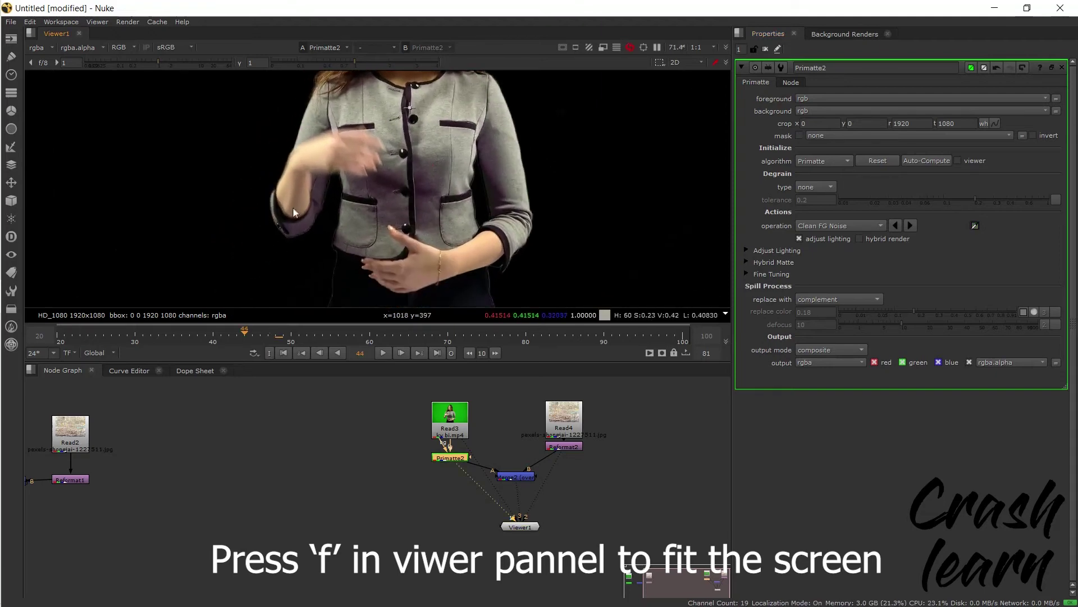
scroll(311, 205, up, 6)
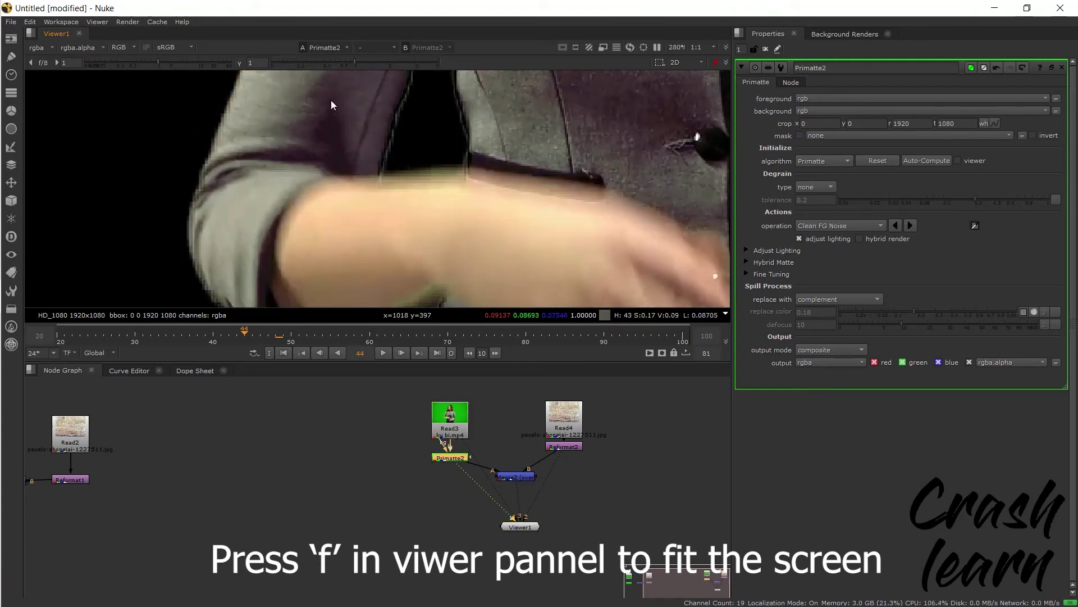
scroll(366, 153, down, 7)
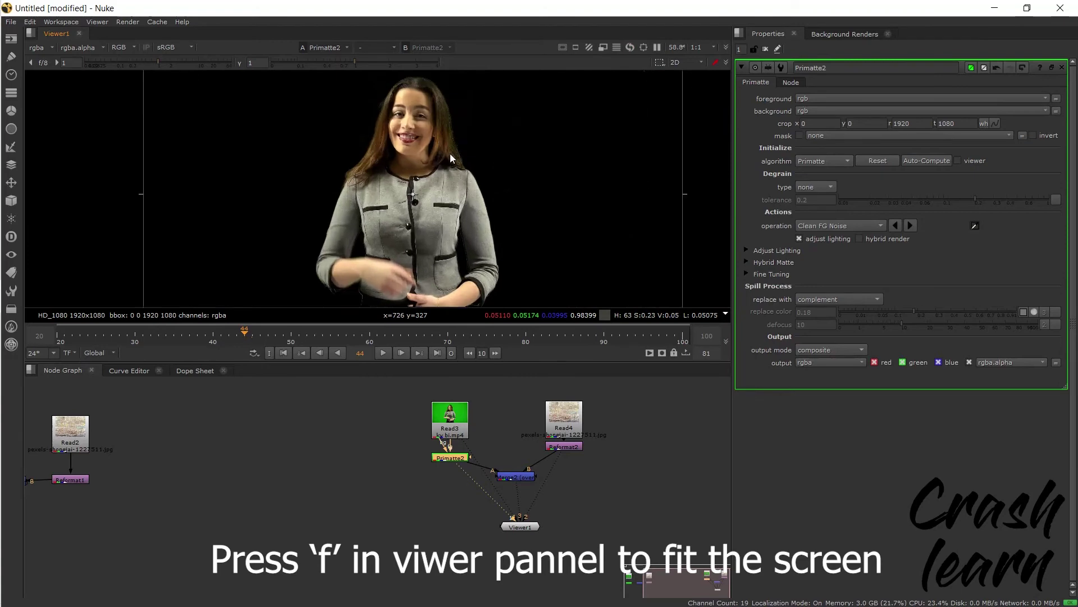
scroll(462, 224, up, 6)
scroll(463, 224, down, 7)
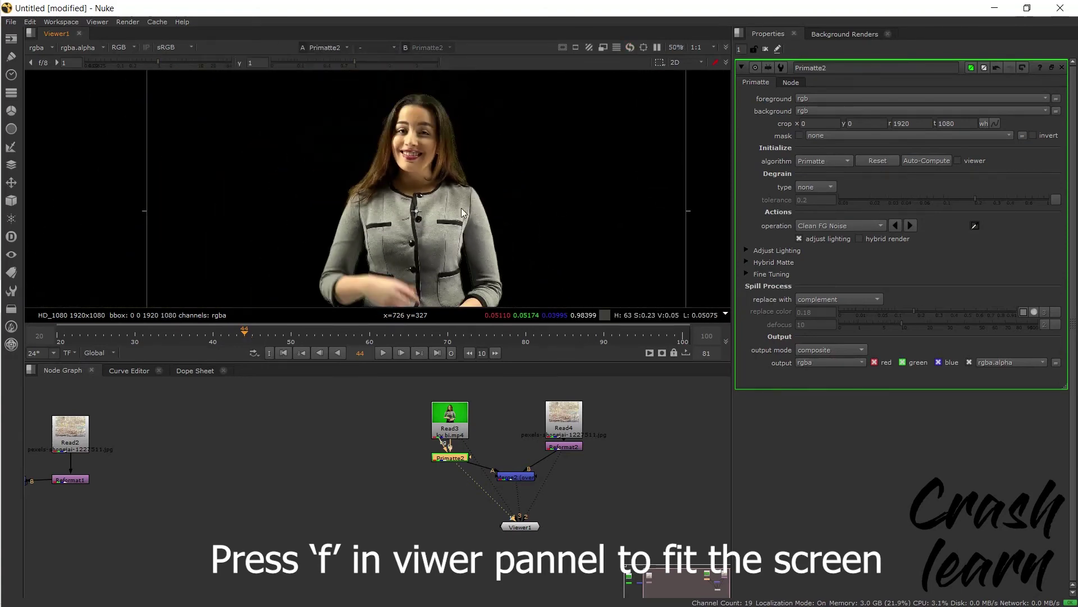
scroll(463, 214, down, 1)
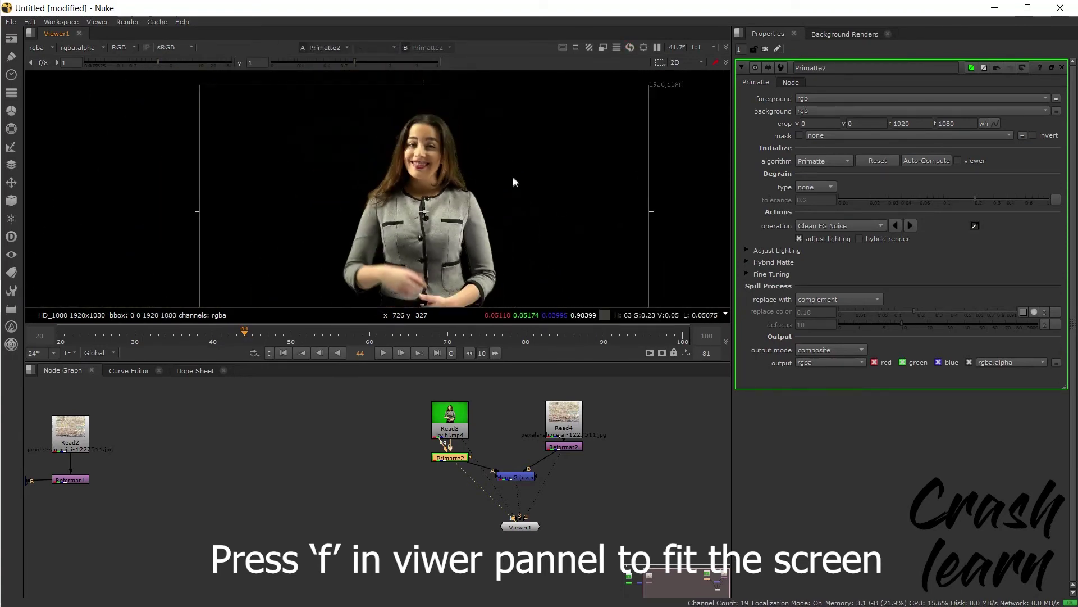
- Compare the alpha matte with the color output of the keyer, checking the background for noise, and end on the alpha
key(a)
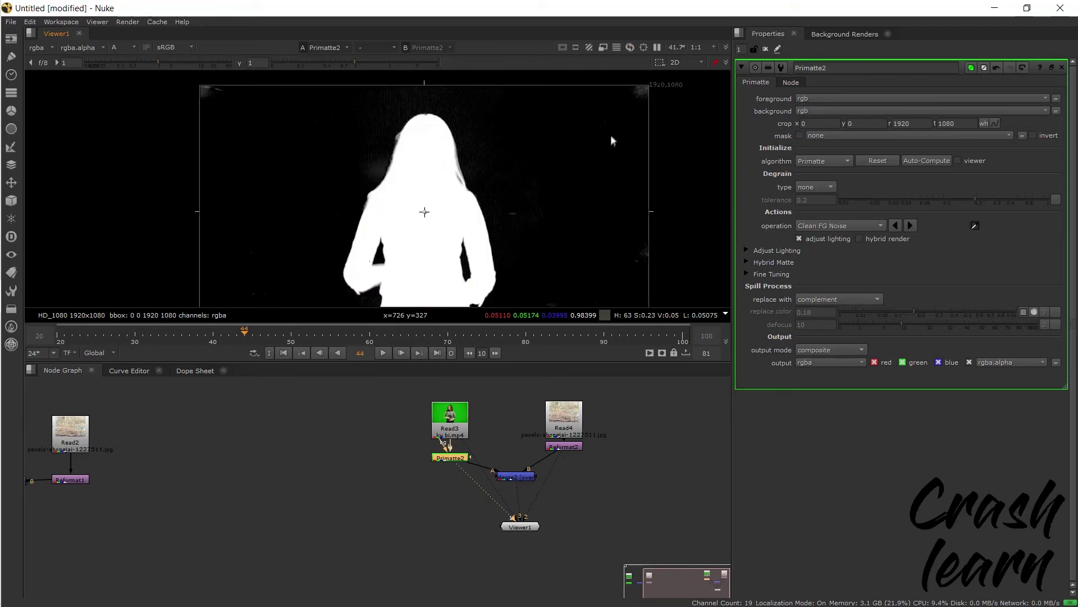
scroll(540, 169, down, 2)
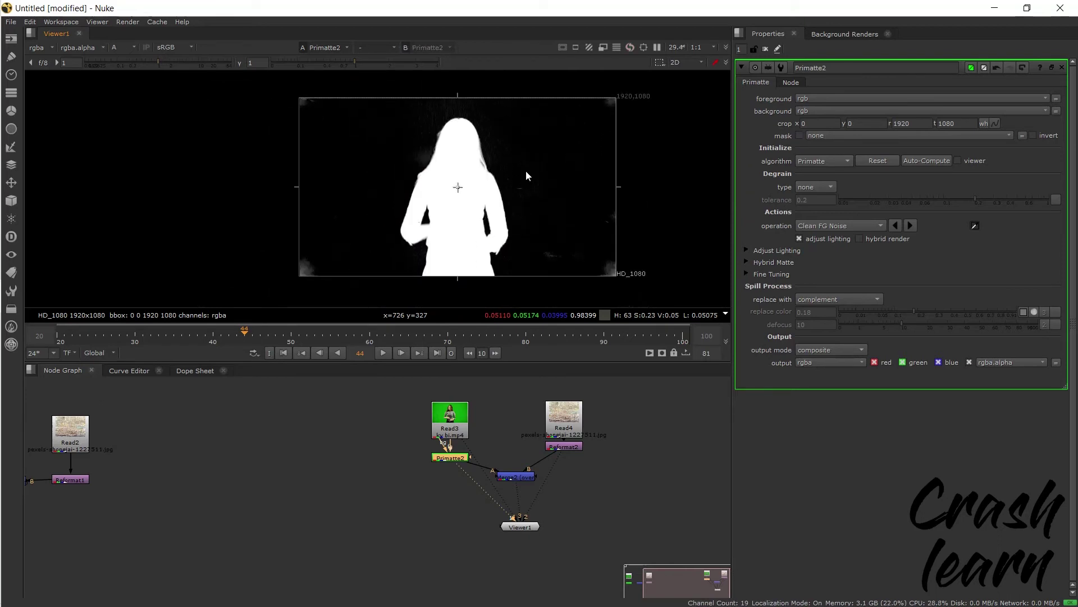
scroll(544, 191, up, 1)
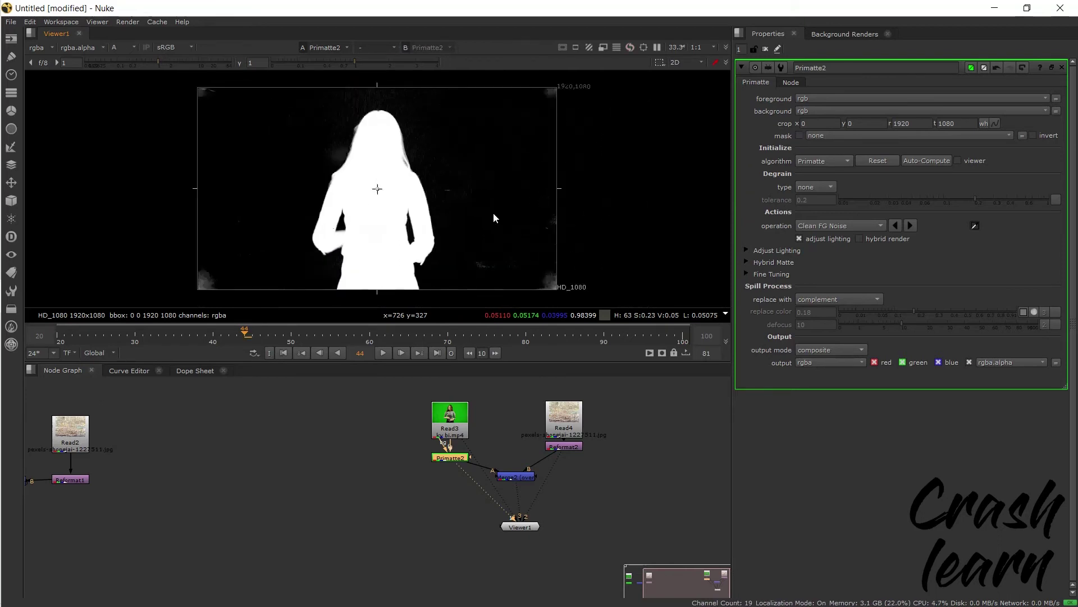
key(a)
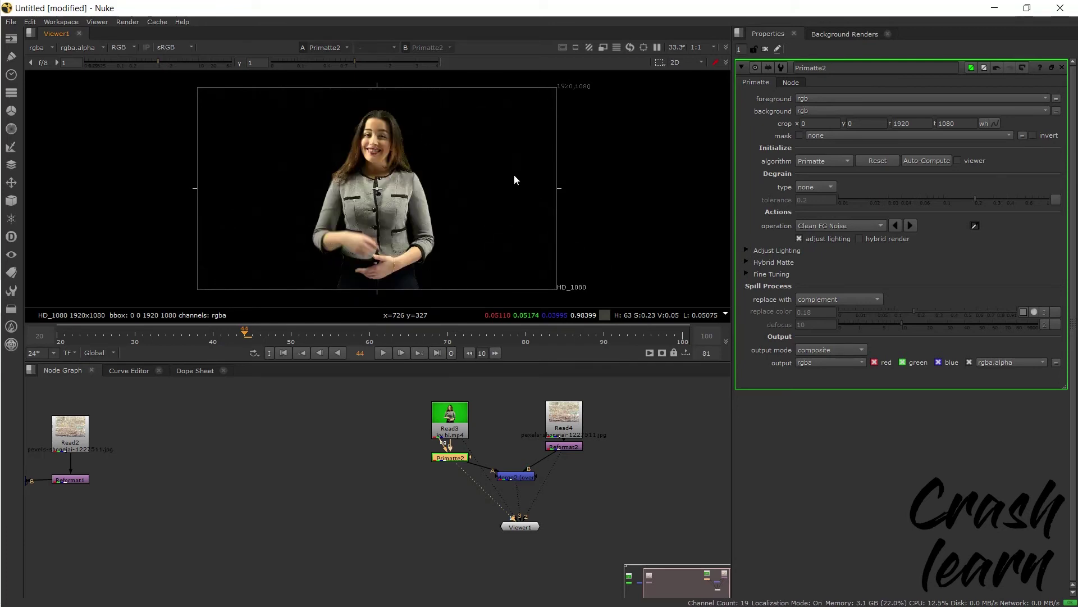
key(a)
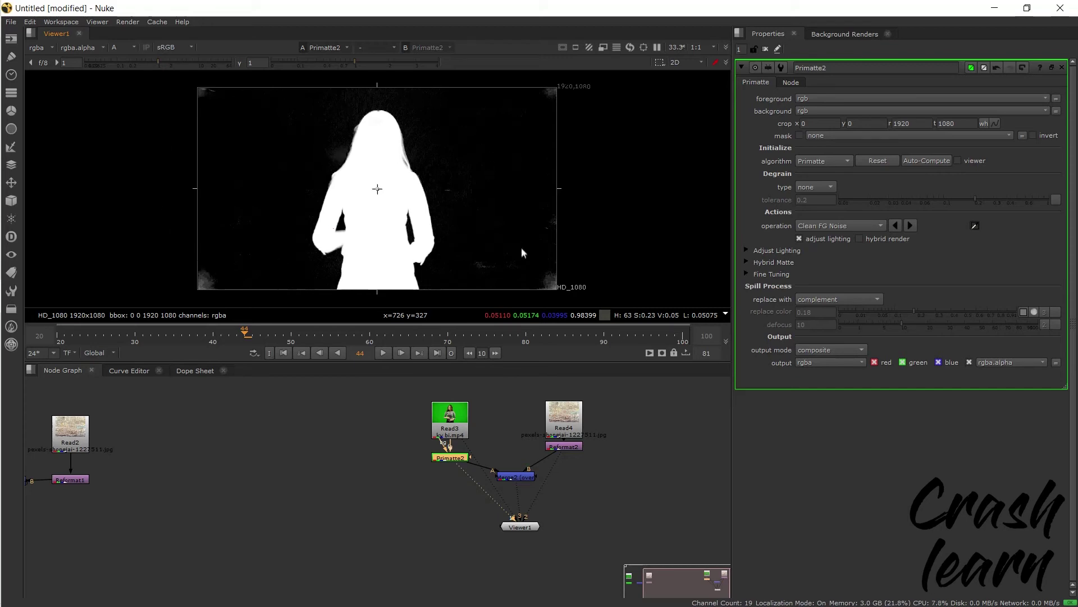
- Set the Primatte operation to Clean BG Noise and sample an area of the gray noise in the matte's lower-right corner
click(827, 225)
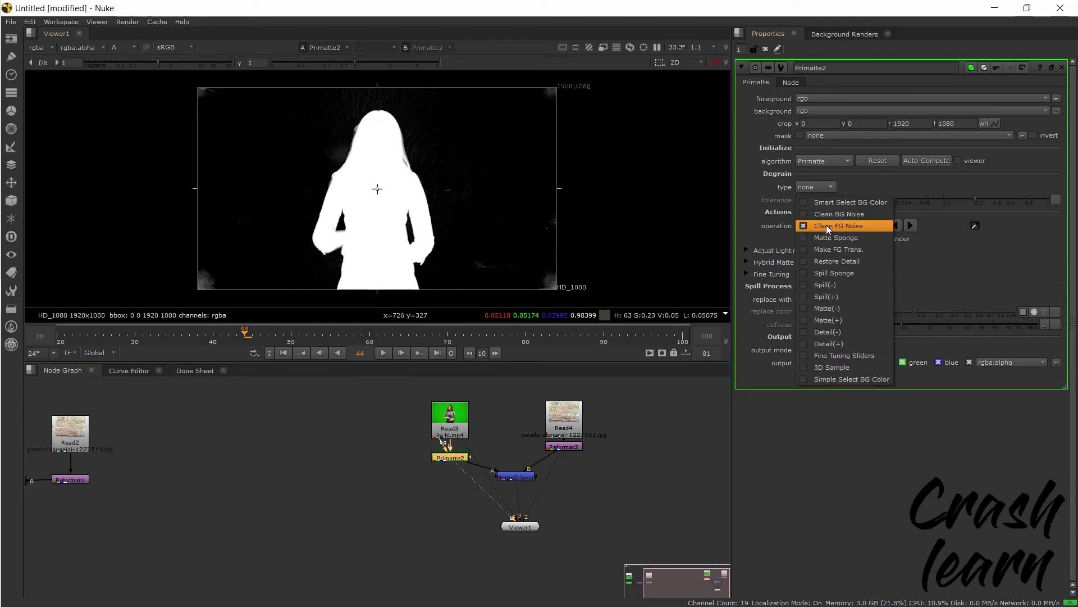
click(832, 216)
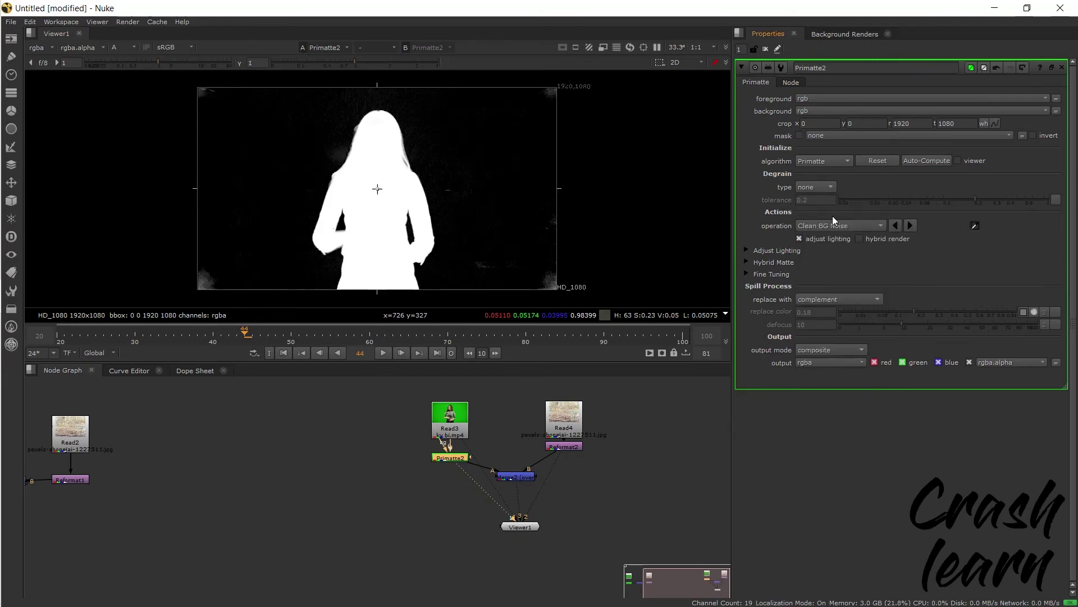
click(832, 225)
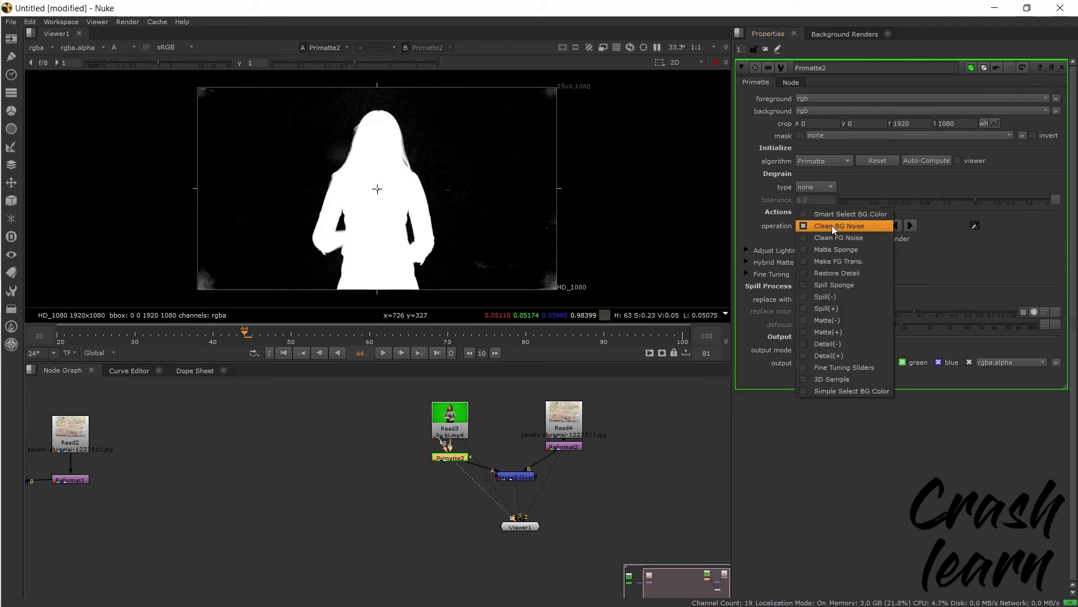
click(838, 243)
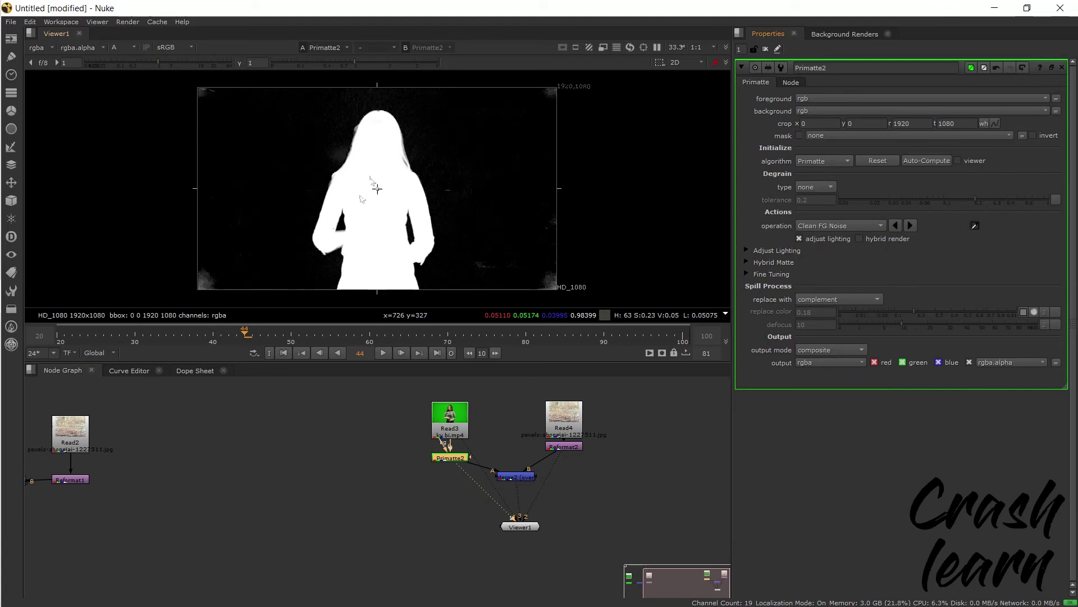
click(840, 224)
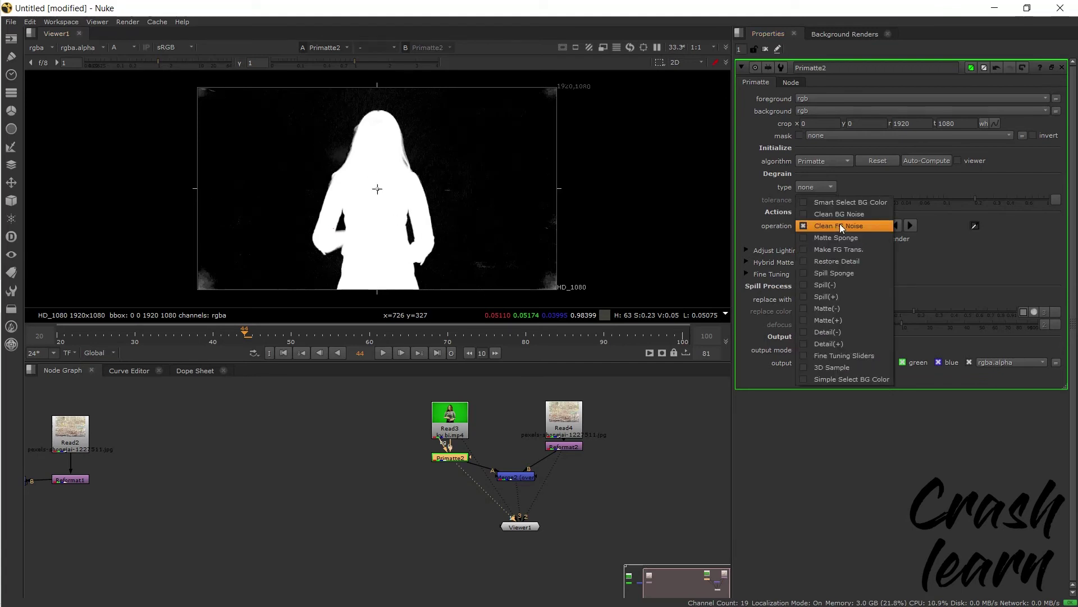
click(832, 216)
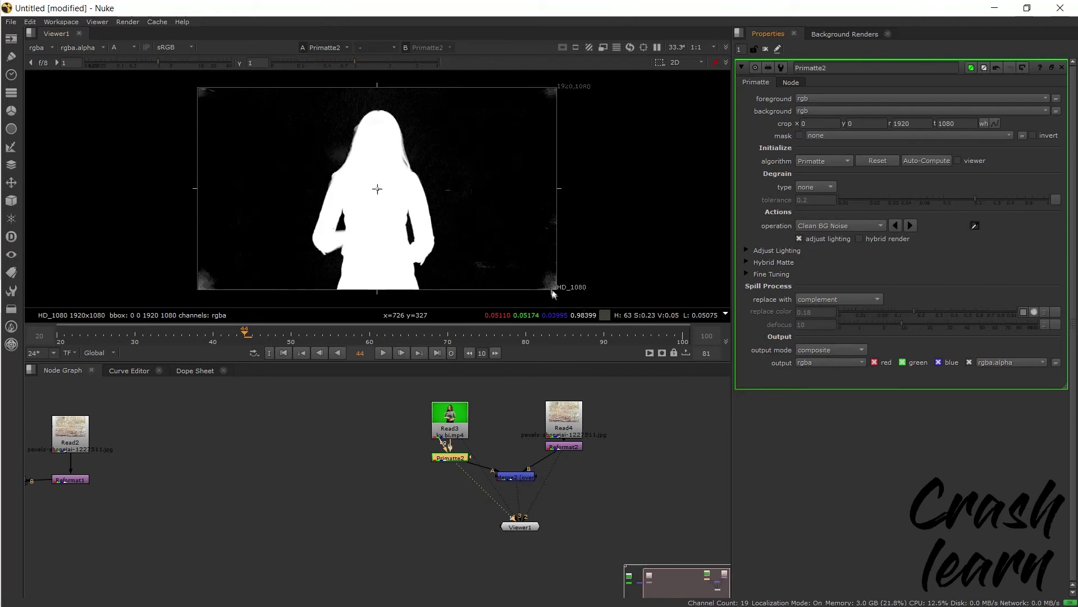
scroll(568, 295, up, 5)
scroll(523, 276, up, 4)
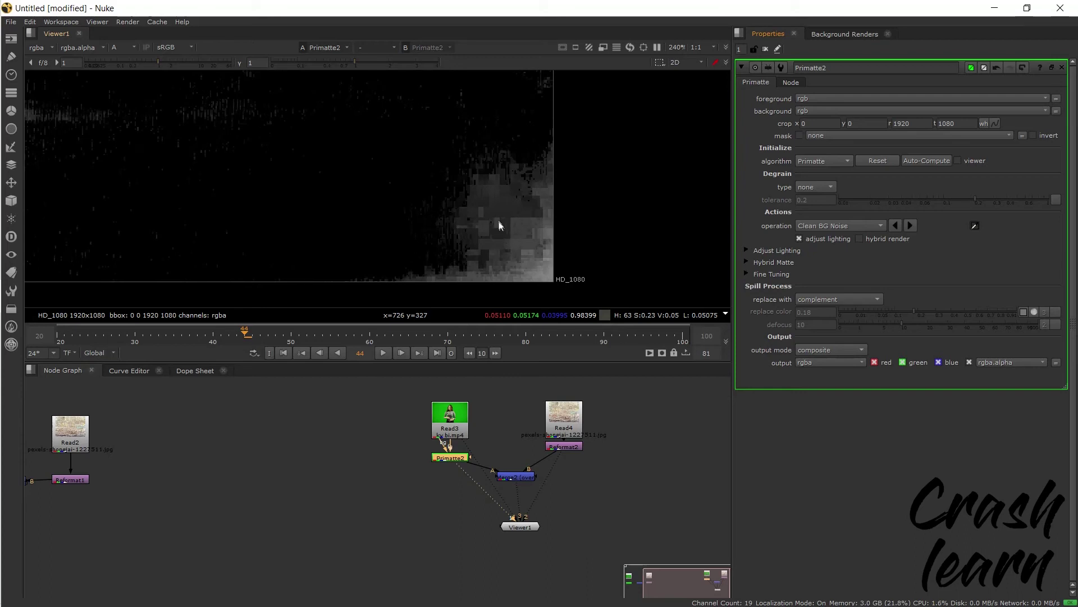
ctrl+shift+drag(488, 196, 524, 262)
scroll(593, 263, down, 5)
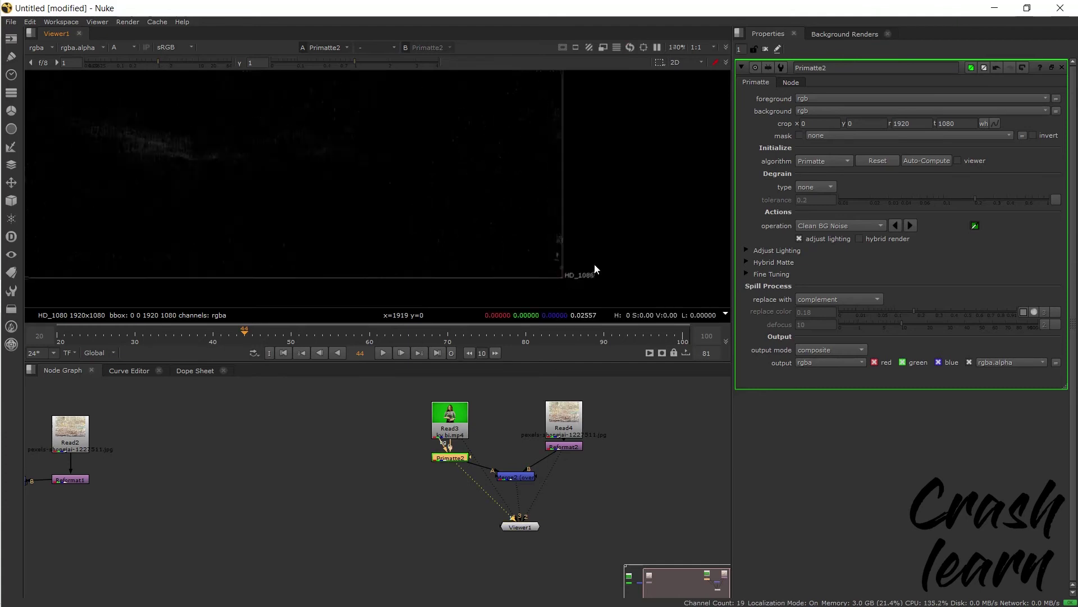
- Go to frame 39 and sample the remaining gray background pixels in the lower-right part of the matte to clean them
key(Left)
key(Left)
key(Left)
key(Left)
key(Left)
scroll(388, 219, up, 8)
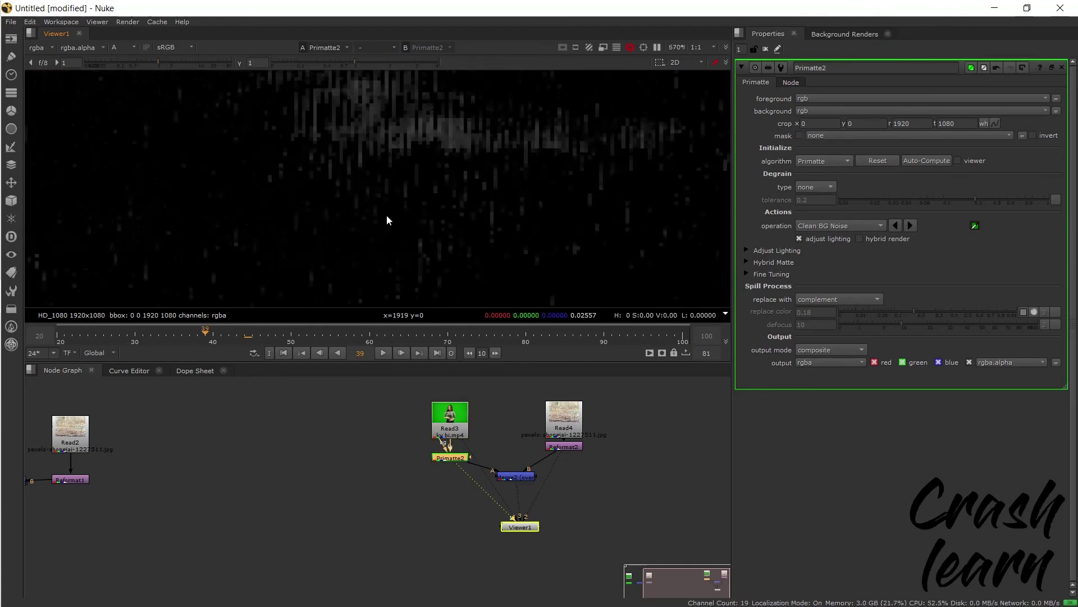
scroll(404, 227, up, 7)
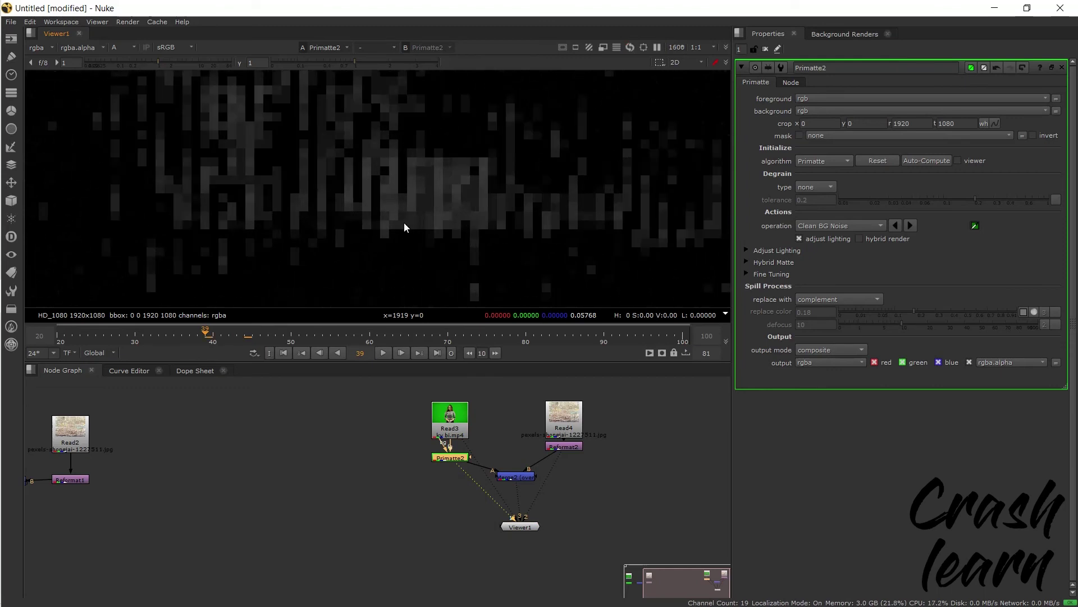
scroll(400, 220, up, 5)
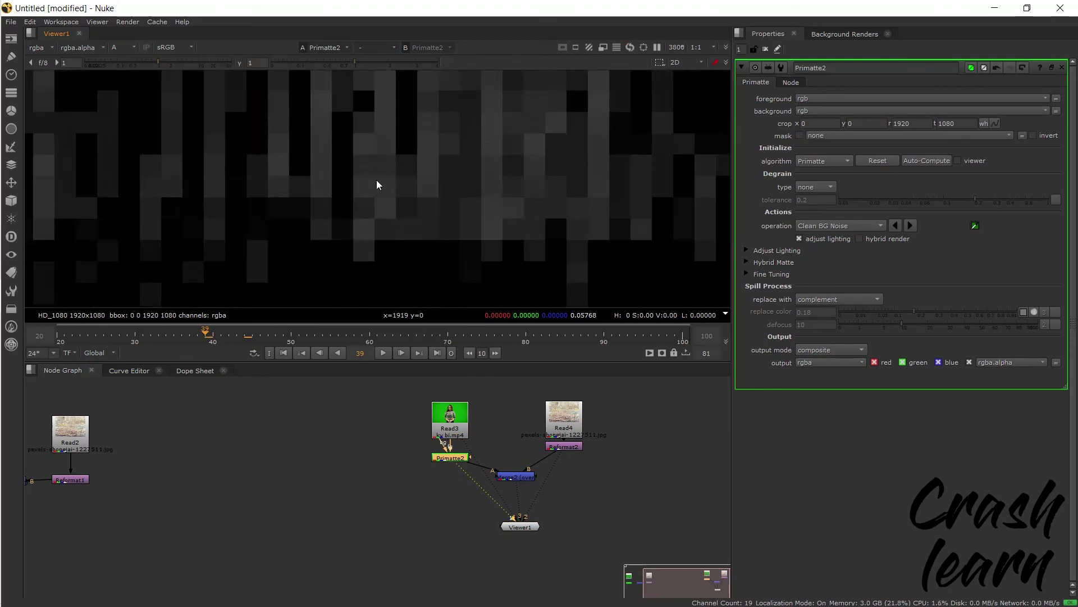
ctrl+click(487, 243)
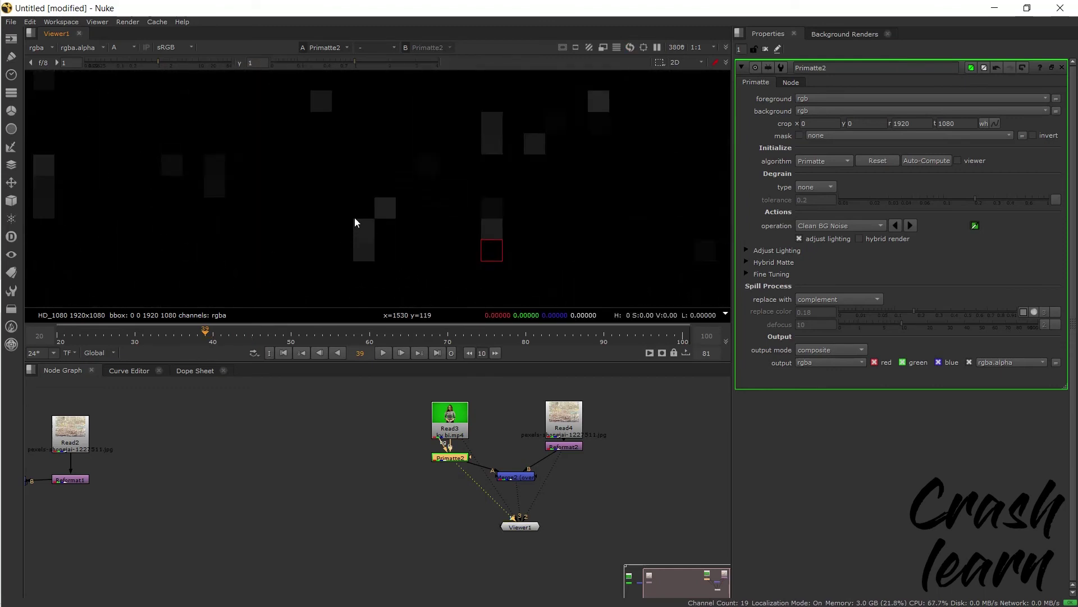
scroll(373, 247, down, 3)
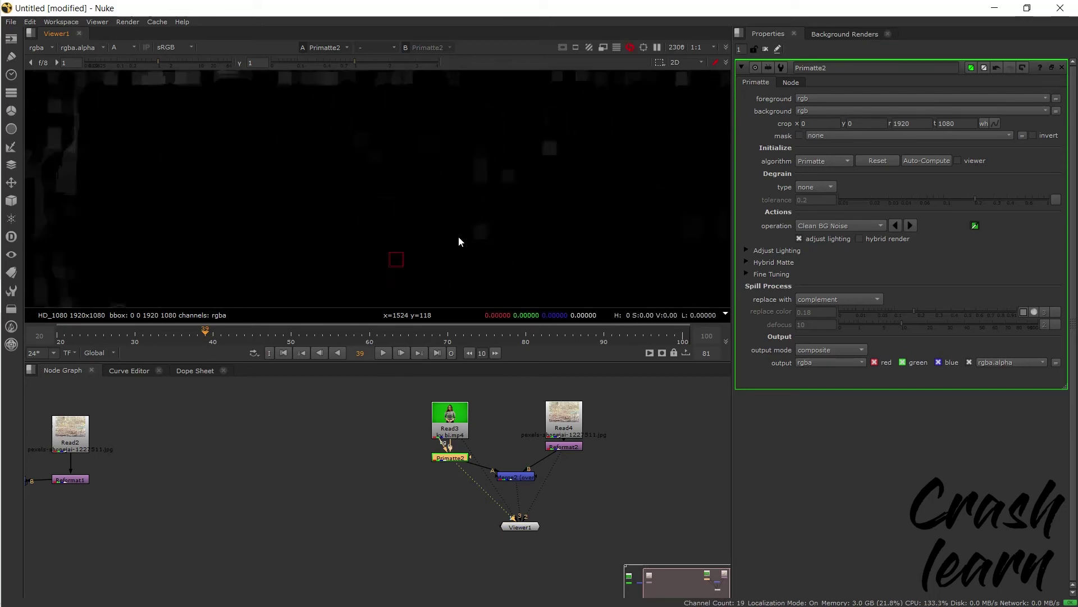
ctrl+click(555, 168)
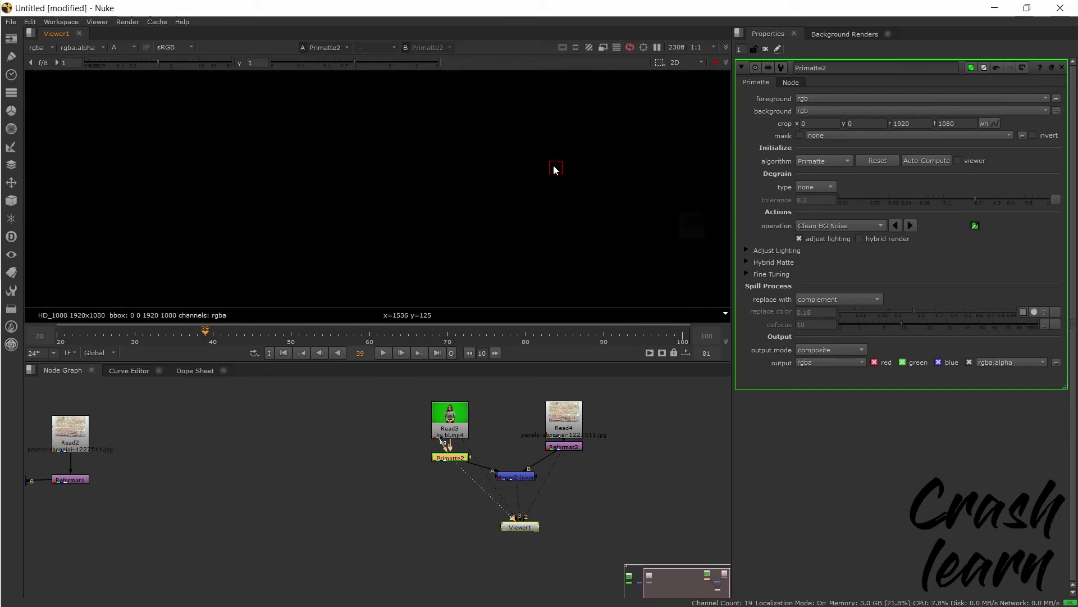
- Go to frame 34 and sample the faint leftover background pixels beside the woman in the matte
scroll(548, 206, down, 5)
key(Left)
key(Left)
key(Left)
key(Left)
key(Left)
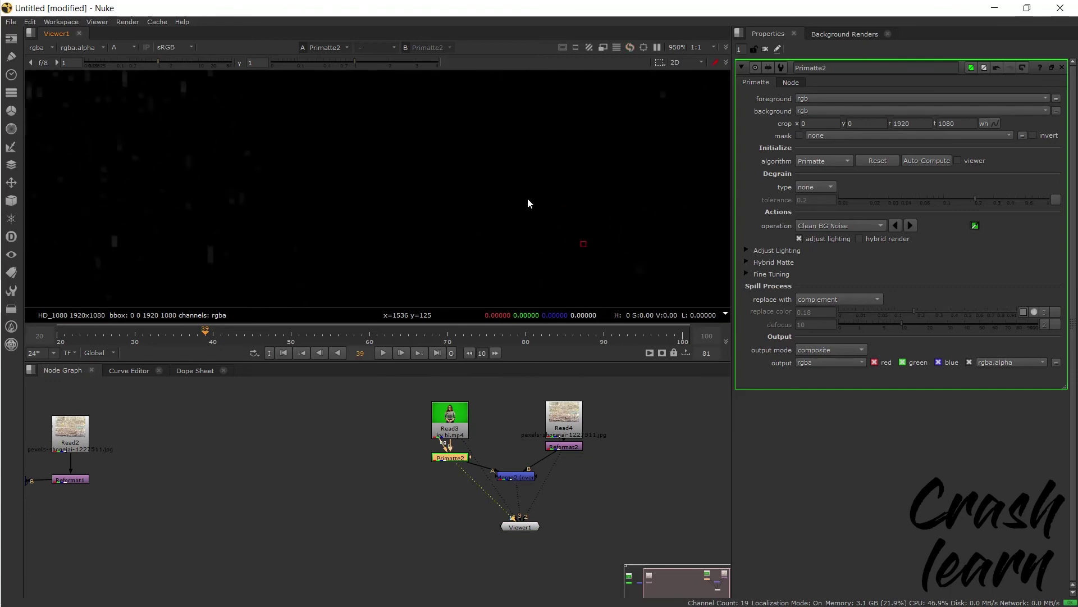
scroll(396, 195, up, 6)
ctrl+click(417, 254)
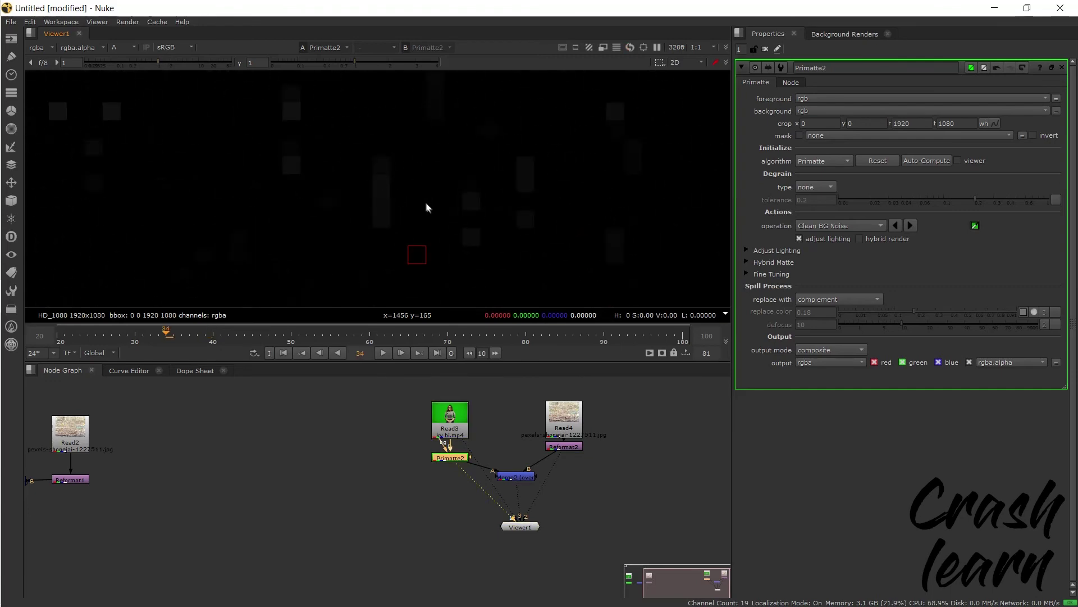
ctrl+click(542, 237)
scroll(492, 198, down, 9)
scroll(492, 201, down, 14)
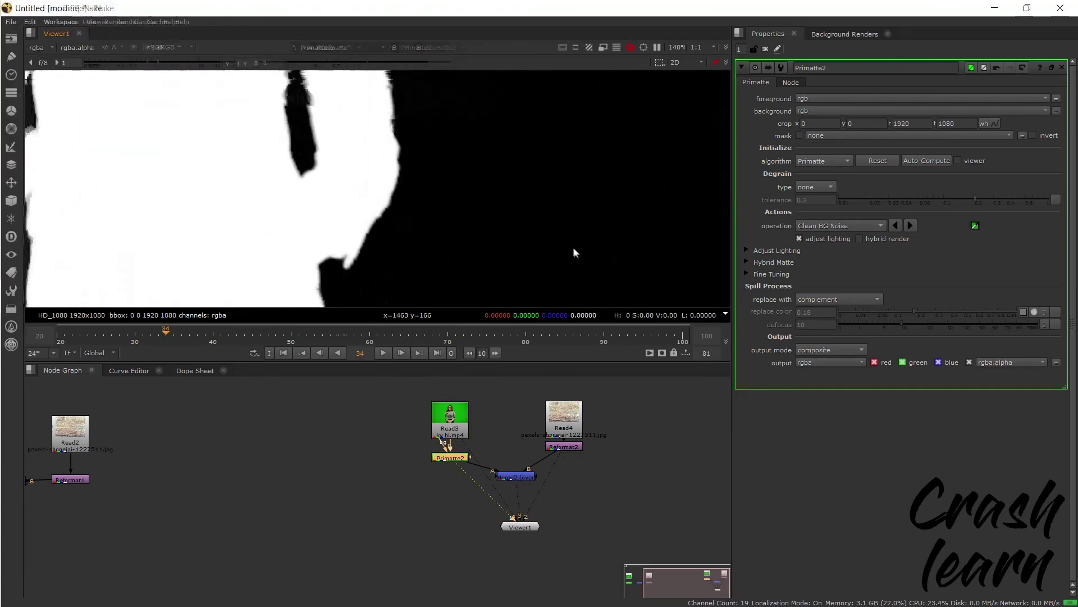
- Sample several spots along the gray noise streak in the matte's upper-left corner to clean the background, undoing the first area sample
scroll(262, 96, up, 15)
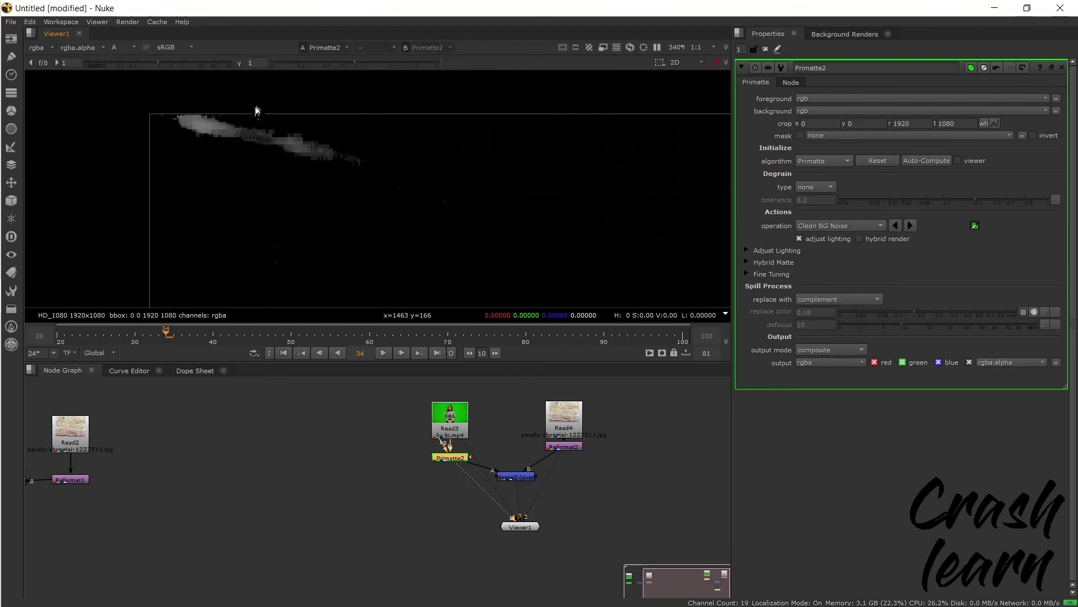
middle_drag(258, 110, 302, 143)
ctrl+drag(264, 116, 225, 194)
key(ctrl+z)
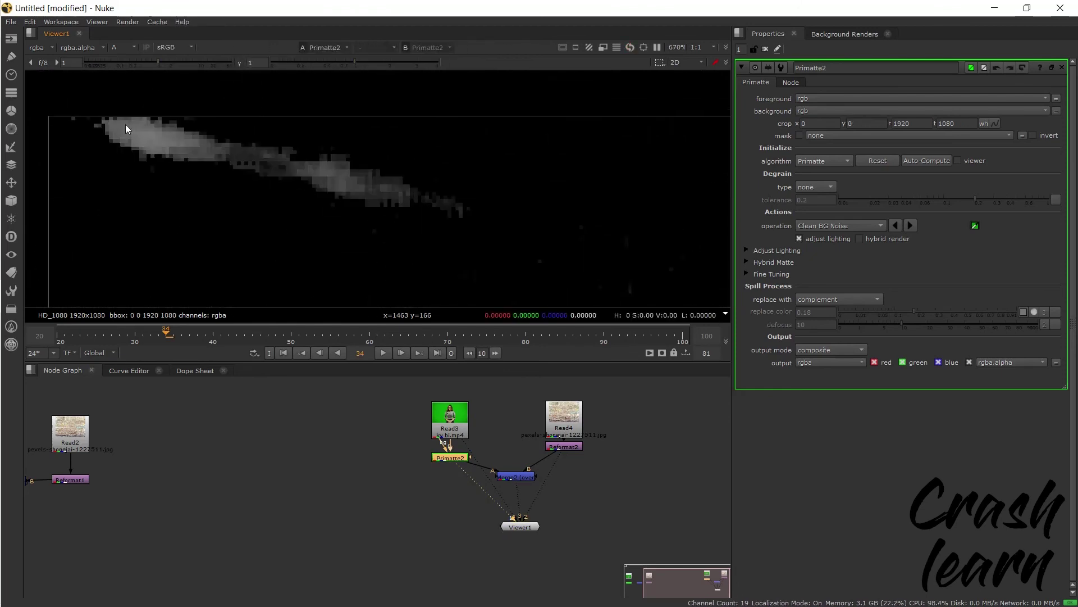
ctrl+click(219, 173)
ctrl+click(144, 137)
ctrl+click(175, 163)
- Sample individual gray pixels left within the noise streak in the matte's upper-left corner at pixel level
scroll(131, 123, up, 13)
ctrl+click(94, 102)
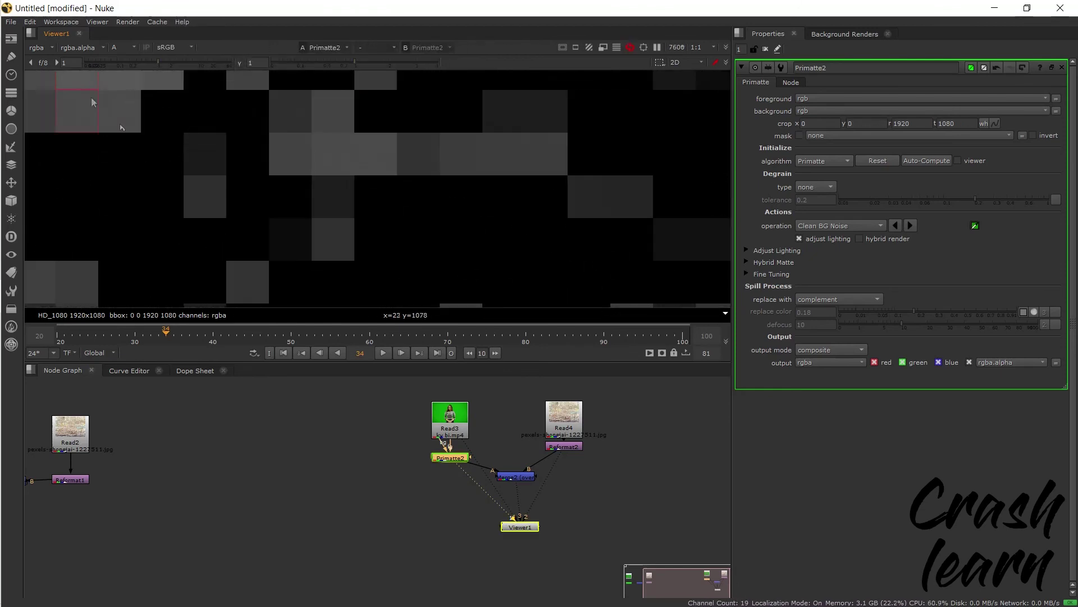
ctrl+click(162, 152)
ctrl+click(246, 281)
ctrl+click(375, 280)
scroll(366, 184, down, 5)
scroll(367, 184, down, 4)
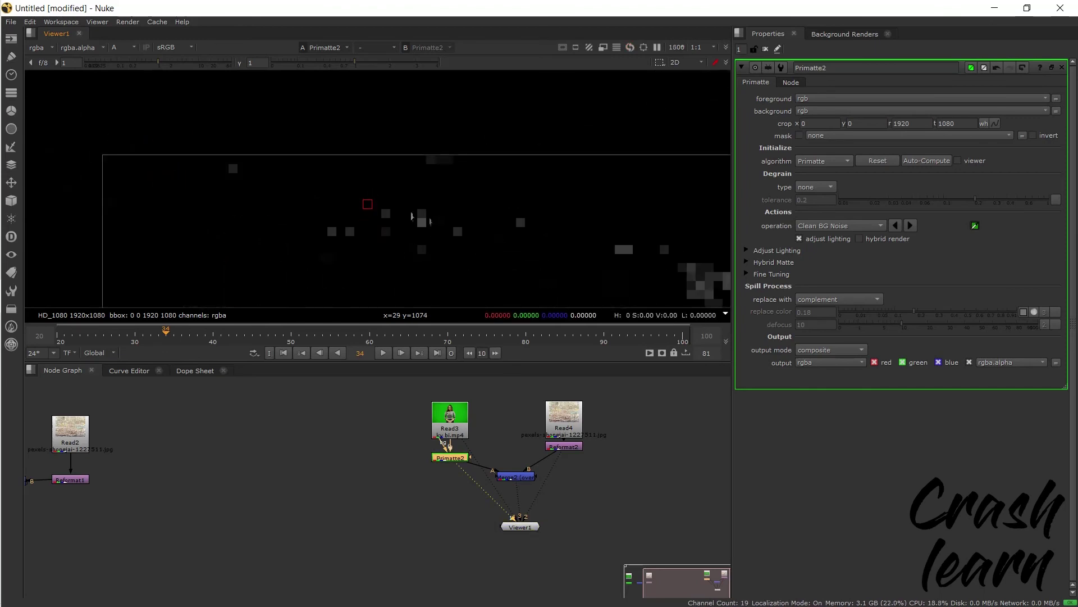
- Sample the remaining cluster of faint gray pixels just inside the matte's upper-left corner and fit the whole frame in the viewer
middle_drag(421, 219, 34, 128)
scroll(609, 254, up, 2)
ctrl+click(255, 181)
ctrl+click(341, 247)
ctrl+click(366, 245)
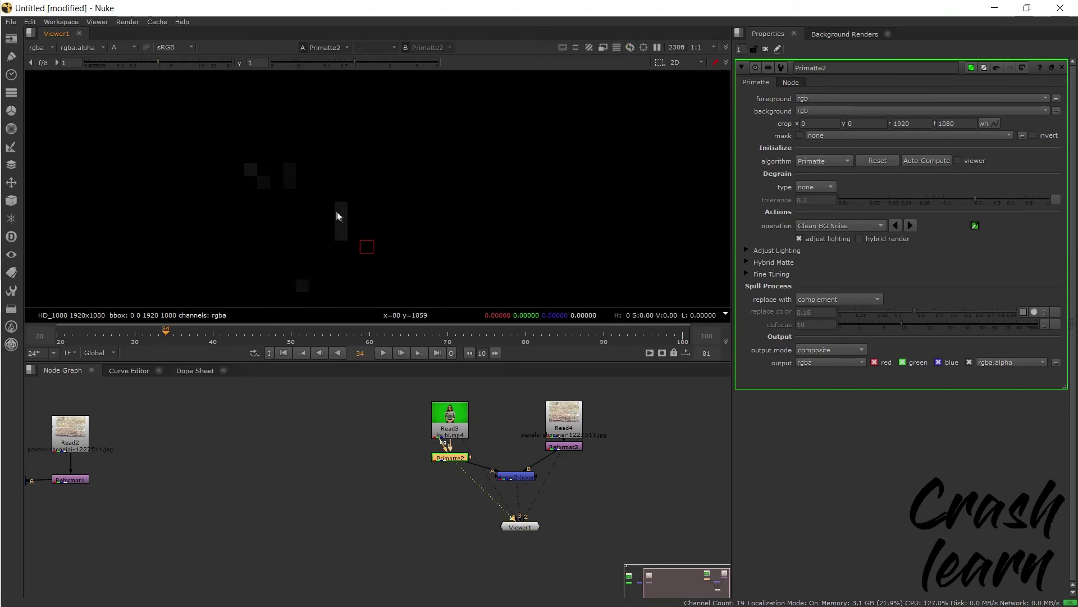
ctrl+click(354, 234)
scroll(399, 212, down, 12)
key(f)
- Sample the faint background pixels in the black area to the right of the woman's shoulder in the matte
scroll(399, 211, up, 15)
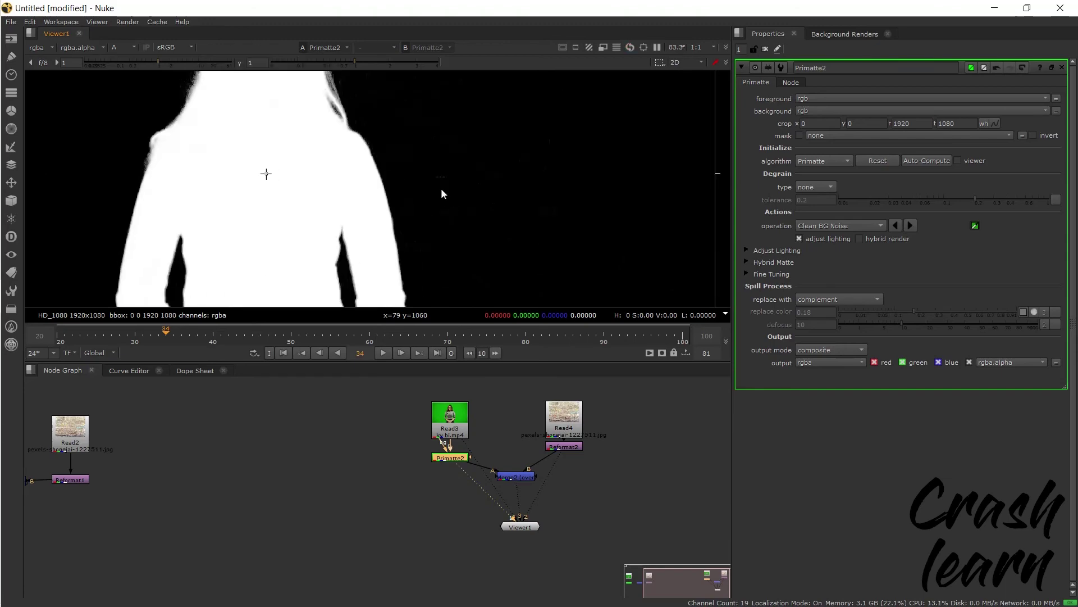
ctrl+click(416, 161)
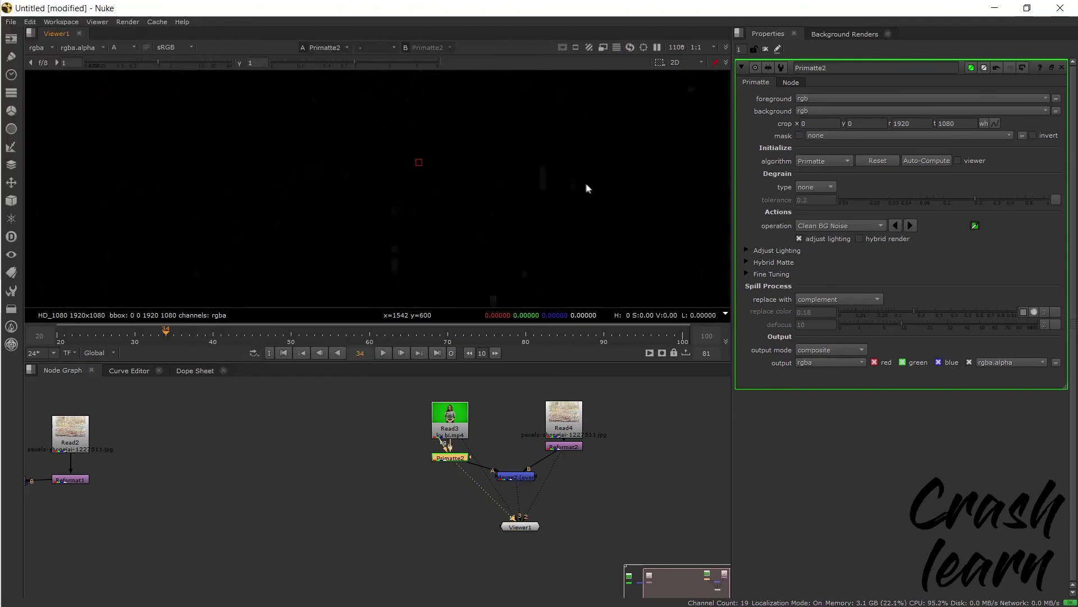
ctrl+click(543, 210)
ctrl+click(514, 226)
scroll(485, 234, down, 10)
scroll(494, 235, down, 5)
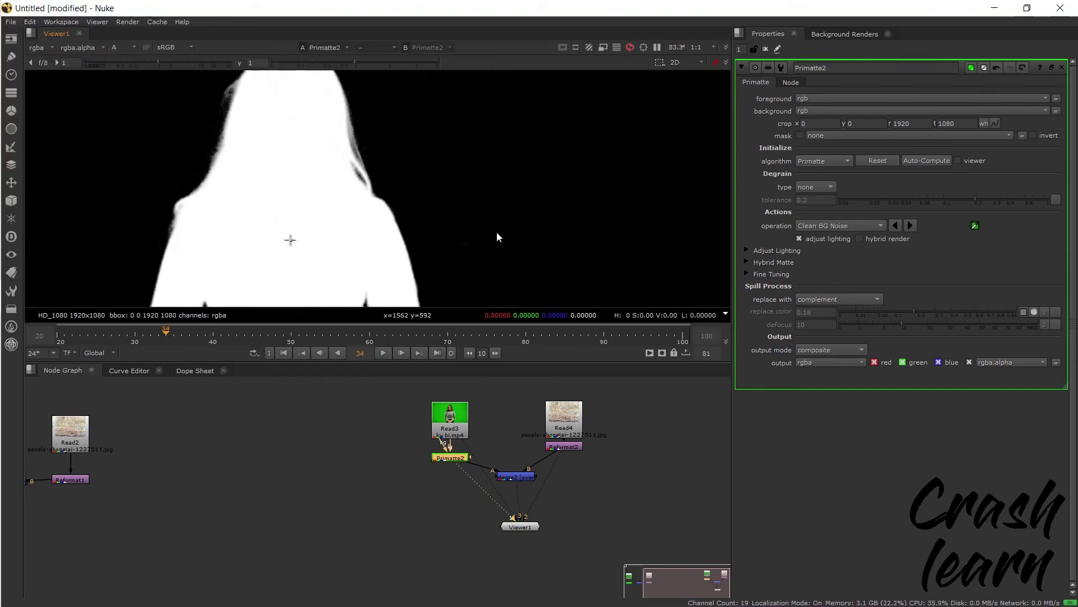
- Sample the last dim streak of background pixels to the right of the woman at about mid-height of the matte
scroll(475, 244, up, 14)
scroll(476, 160, up, 5)
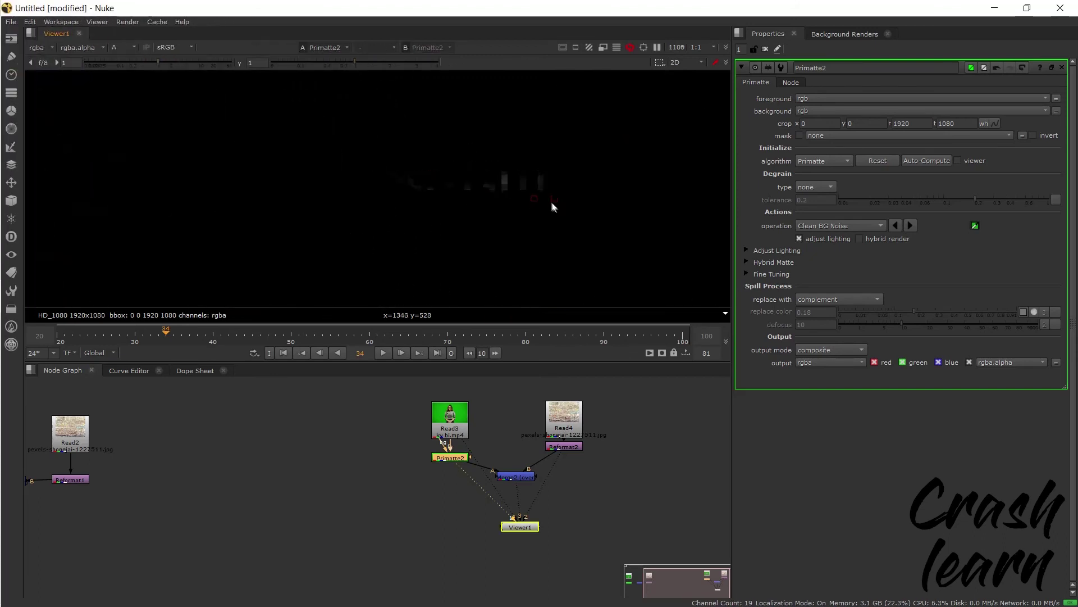
ctrl+click(510, 192)
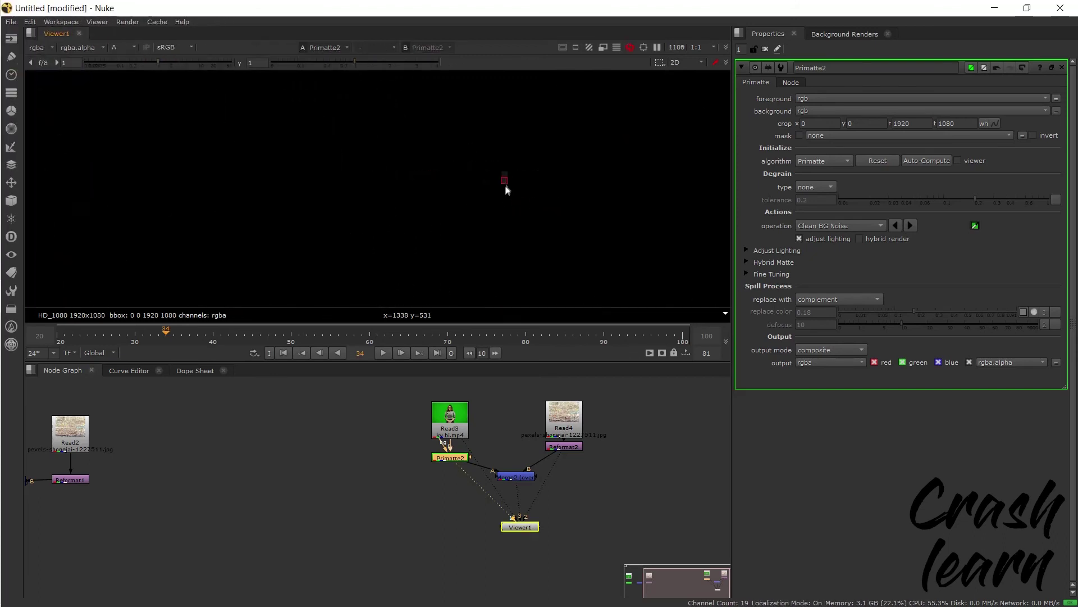
scroll(525, 191, down, 15)
scroll(524, 190, down, 1)
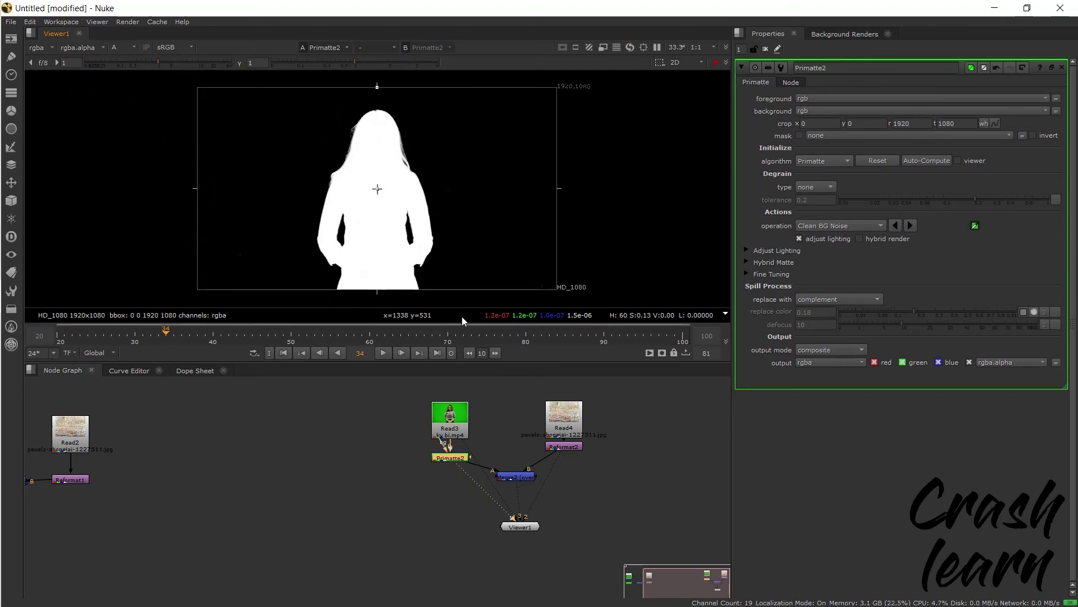
- Open the Read3 clip's properties and view the clip, switch the viewer from alpha to color, and display the merged composite
click(484, 448)
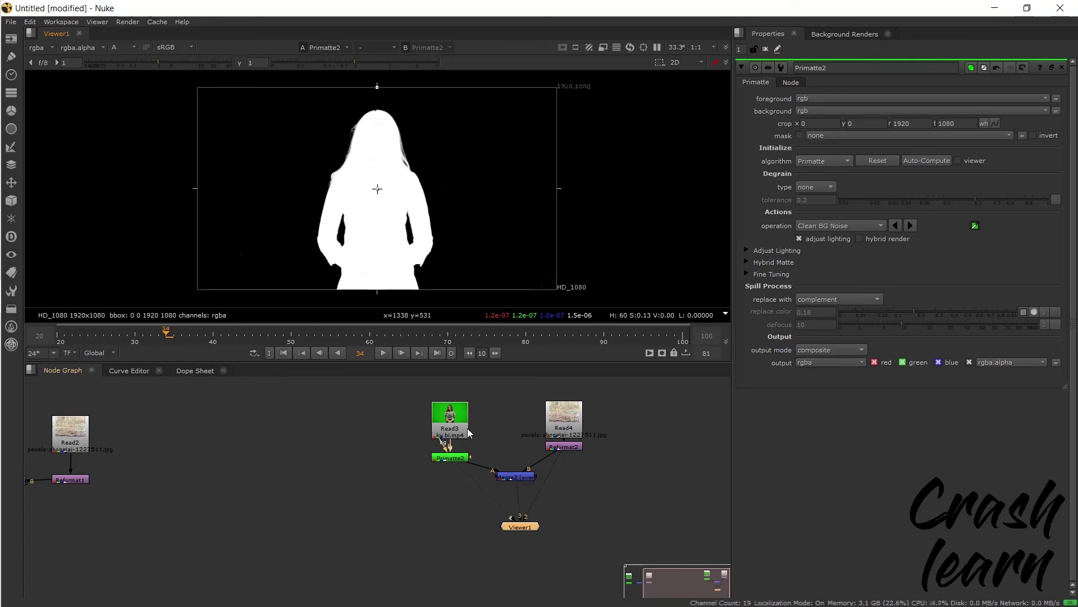
click(453, 423)
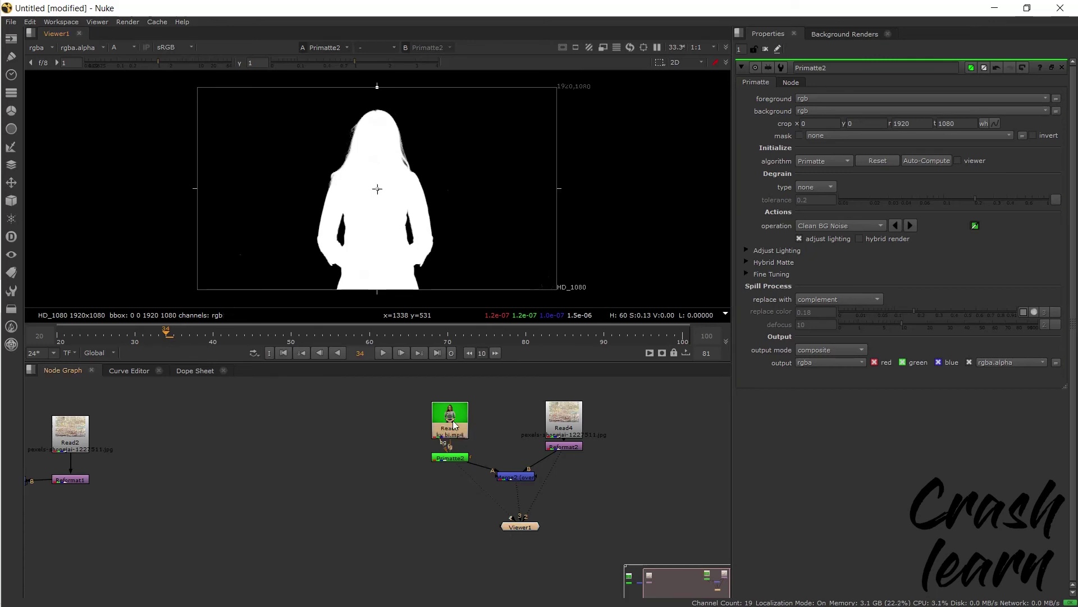
double_click(454, 424)
key(1)
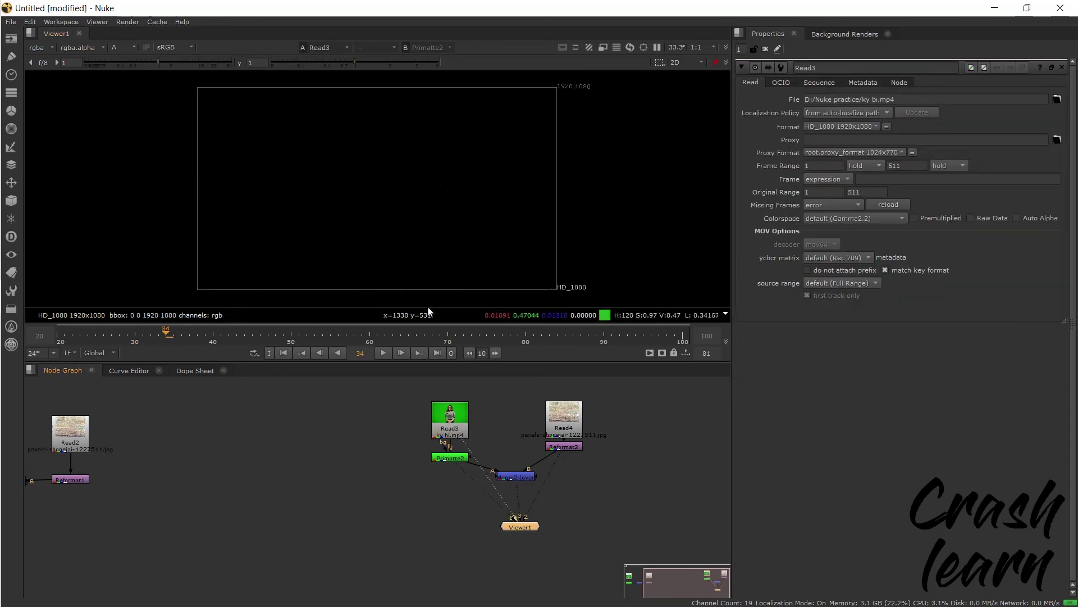
key(a)
key(2)
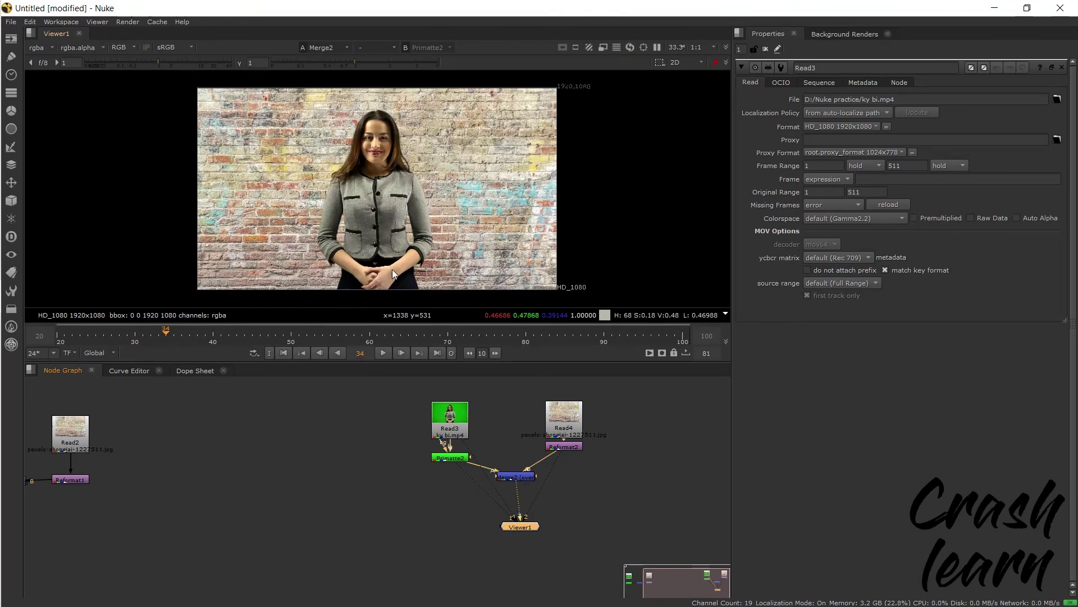
- Compare the brick-wall composite with the other viewer inputs, including the source footage, and play the composite up to frame 78
key(1)
key(2)
key(4)
key(3)
key(1)
key(3)
key(1)
key(3)
click(383, 353)
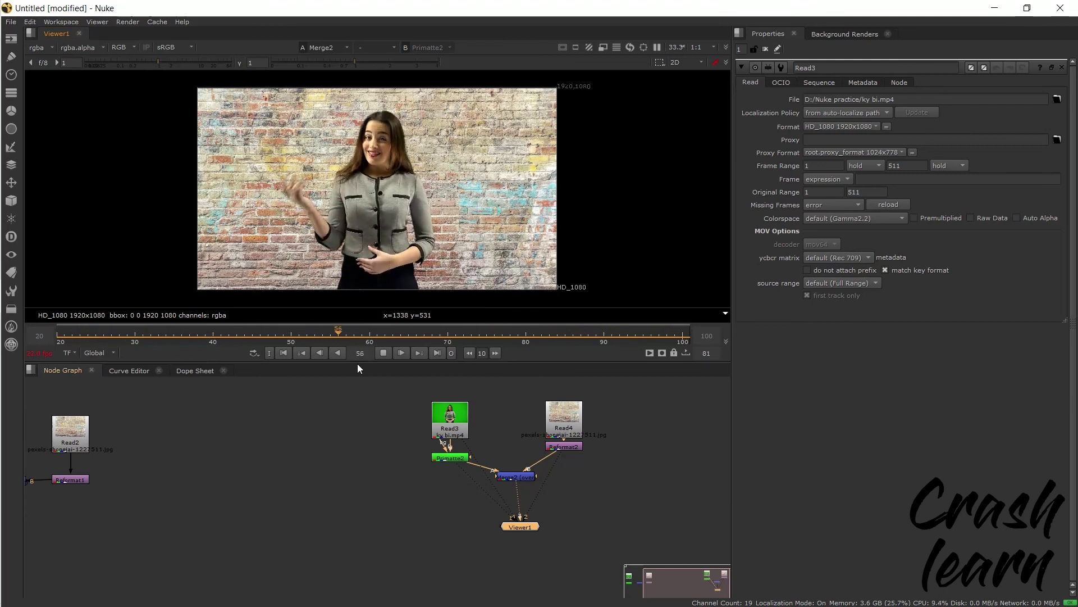
click(384, 352)
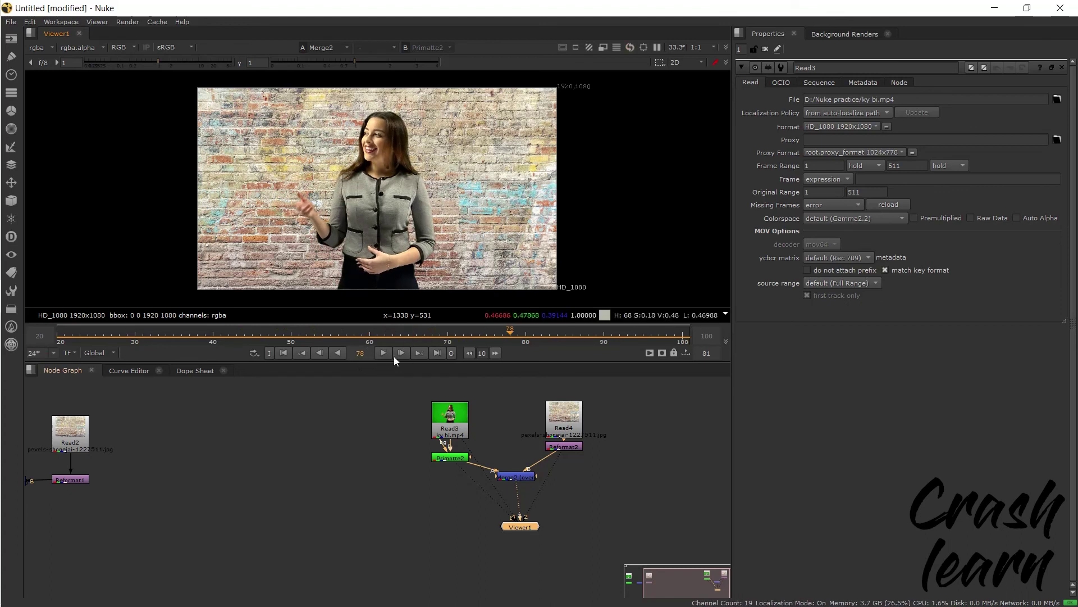
mouse_move(5, 460)
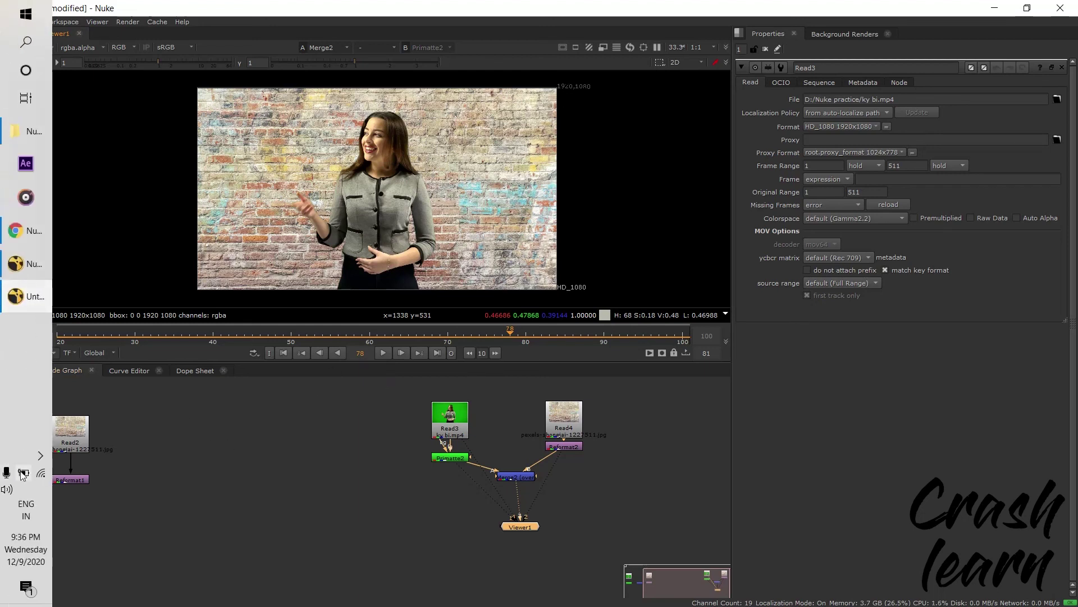
click(40, 455)
click(123, 468)
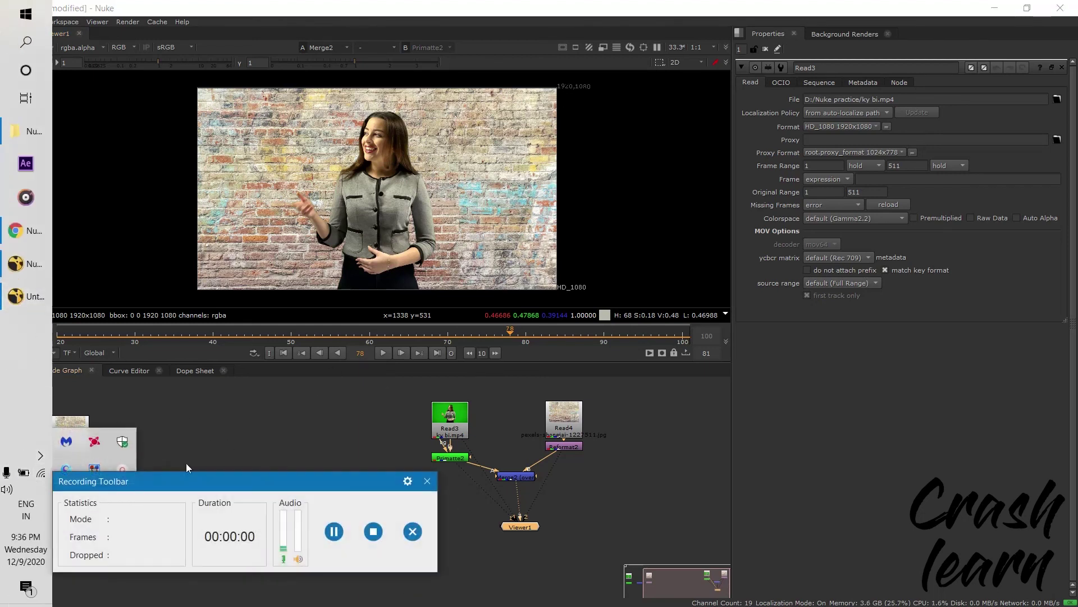